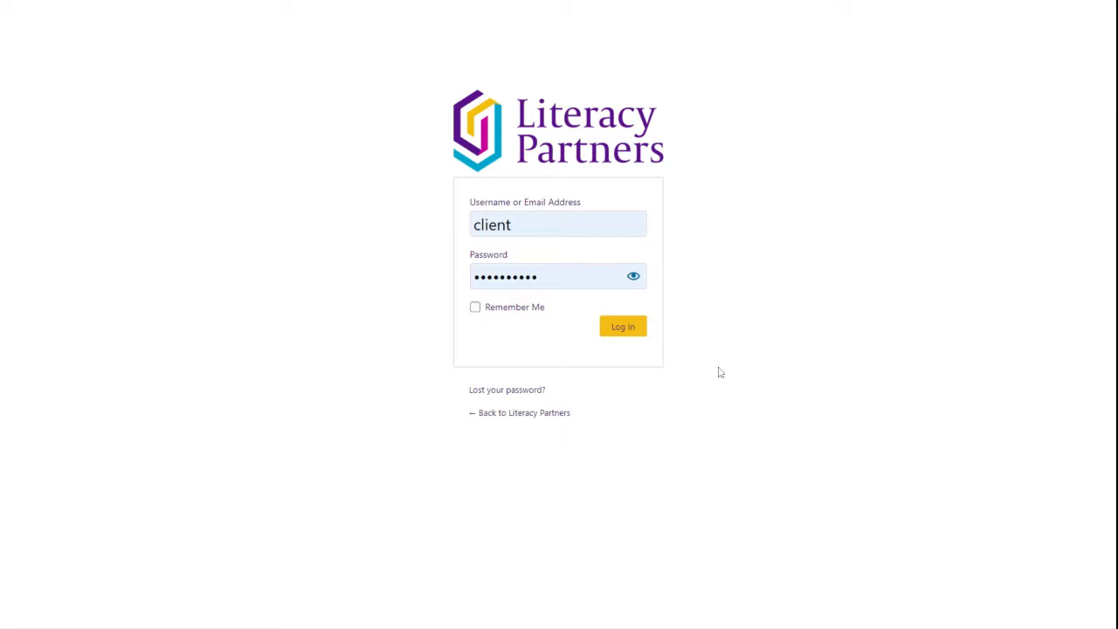
# - Log in to the Literacy Partners site admin to open the Dashboard
pyautogui.click(626, 332)
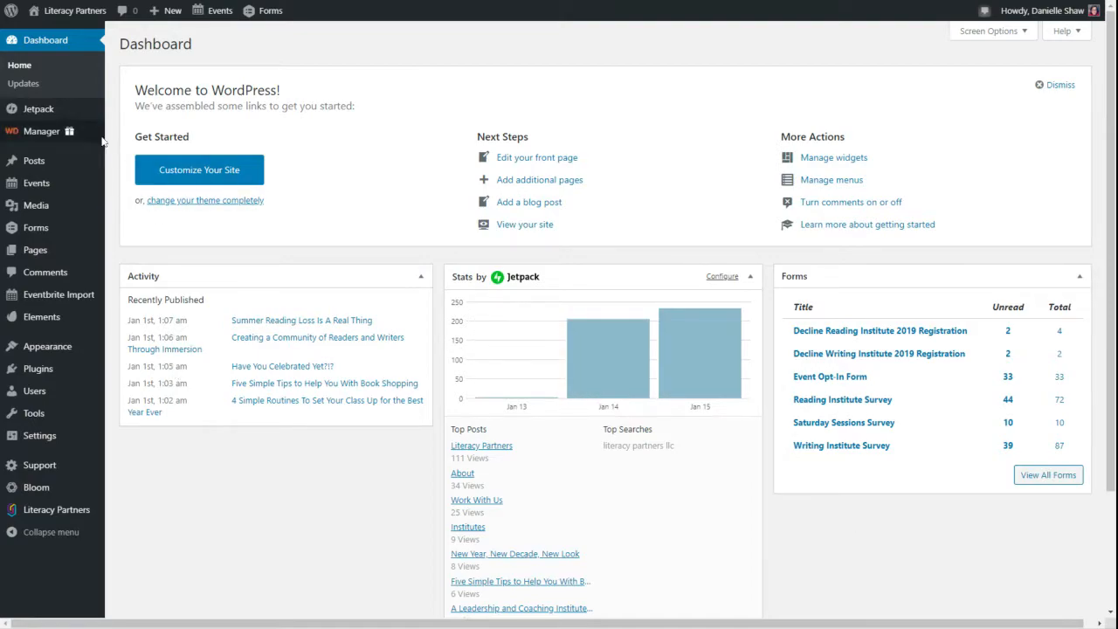
# - Start a new post from Posts > Add New and click into its body and excerpt fields
pyautogui.moveTo(35, 251)
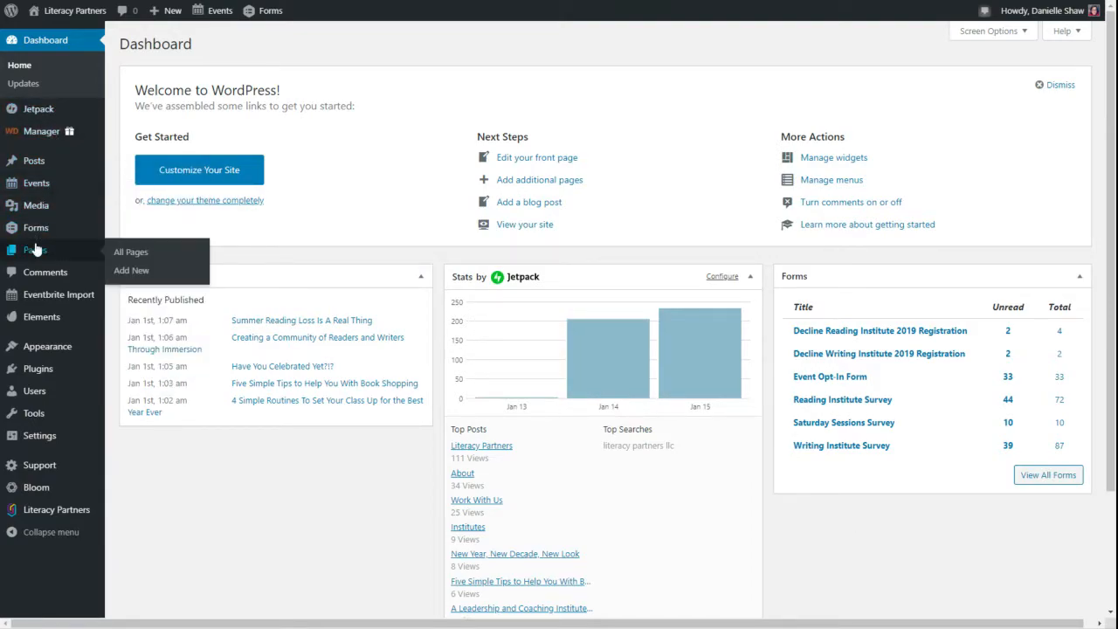
pyautogui.moveTo(30, 163)
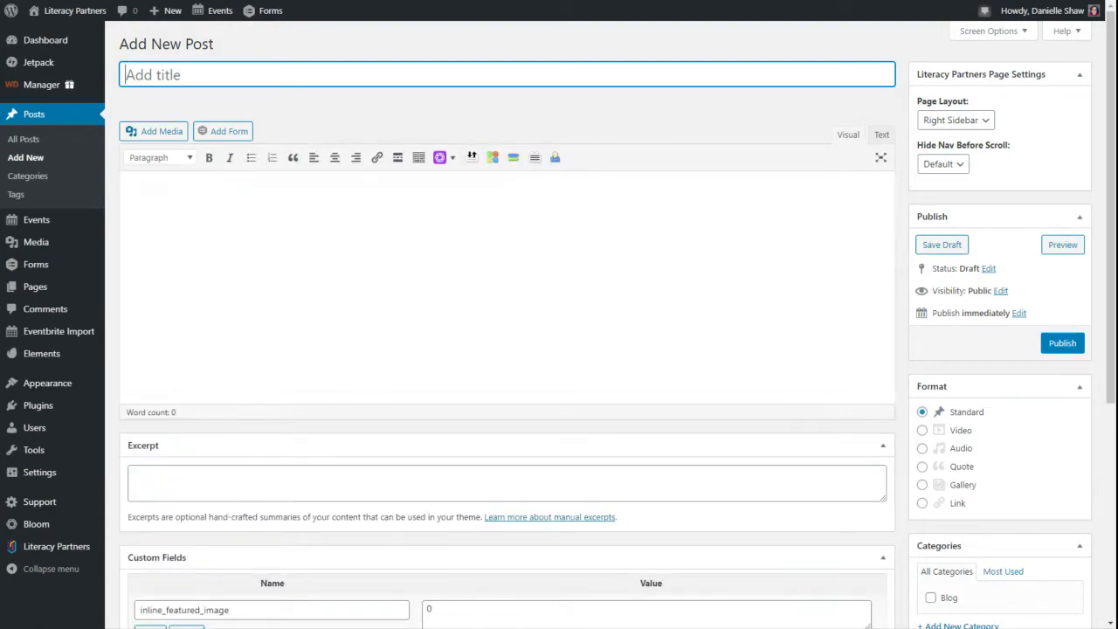
pyautogui.click(189, 208)
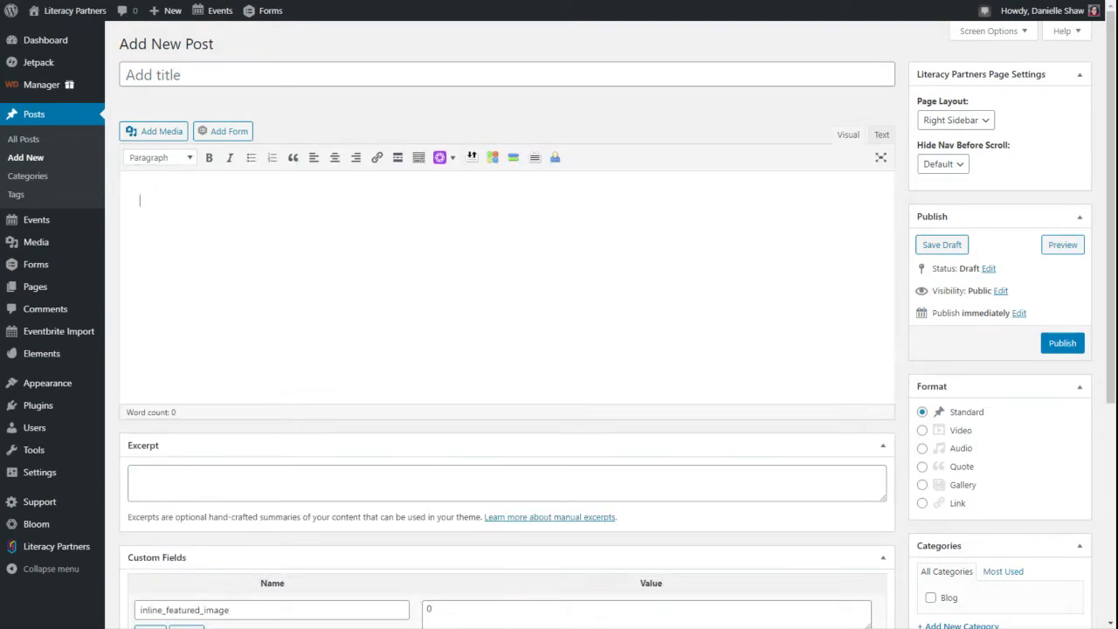
pyautogui.click(507, 483)
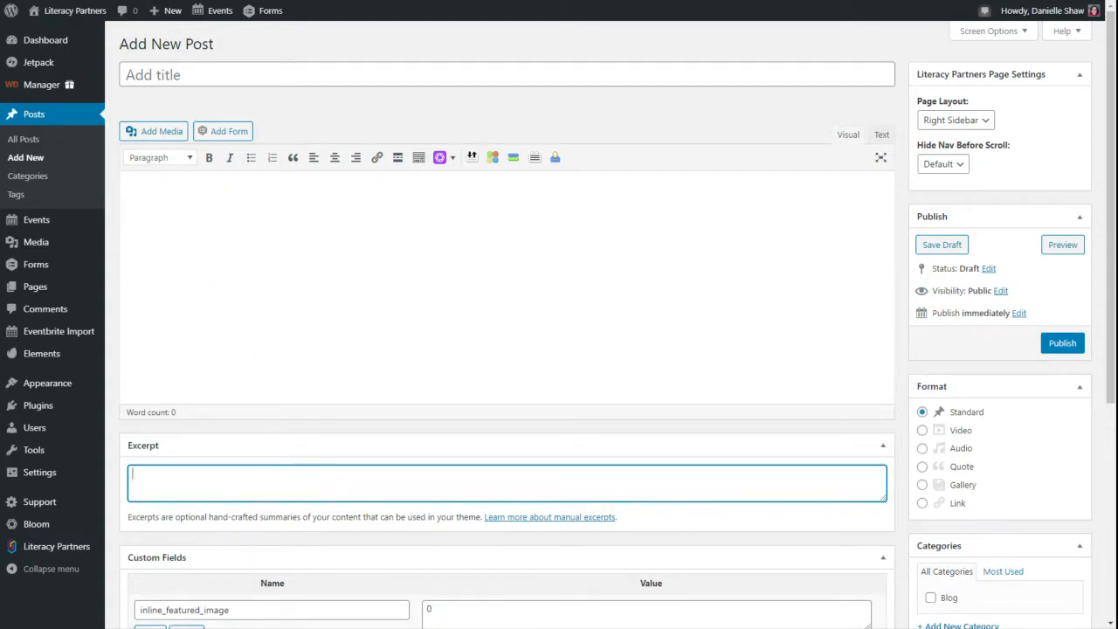
pyautogui.scroll(-3, 942, 342)
# - Tick the Blog category for the draft and click into the Tags and Excerpt fields
pyautogui.click(932, 337)
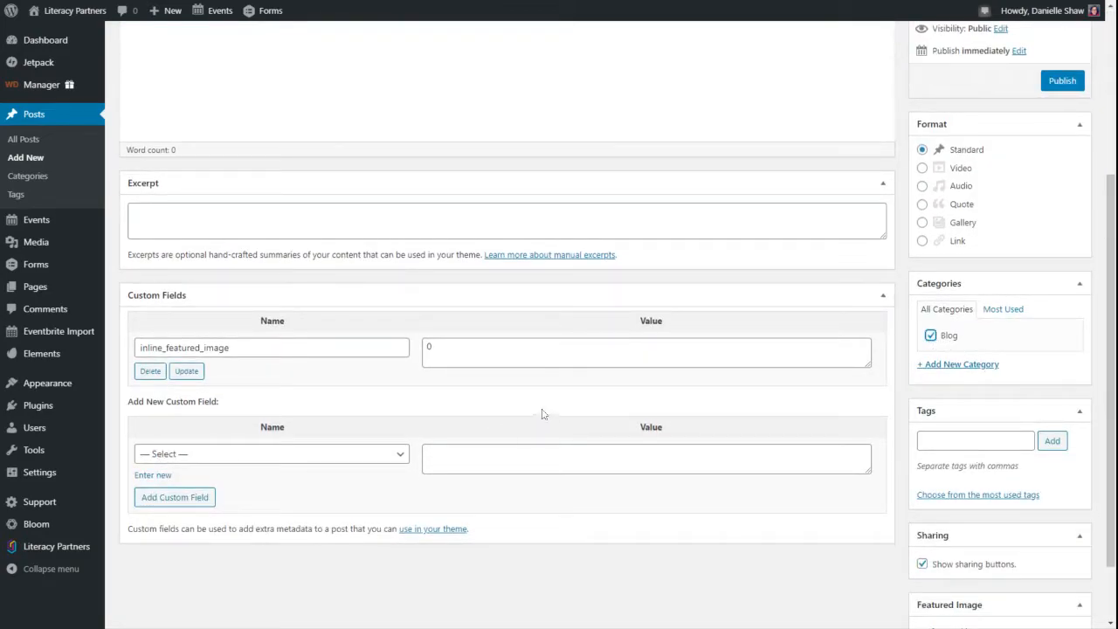
pyautogui.click(1019, 439)
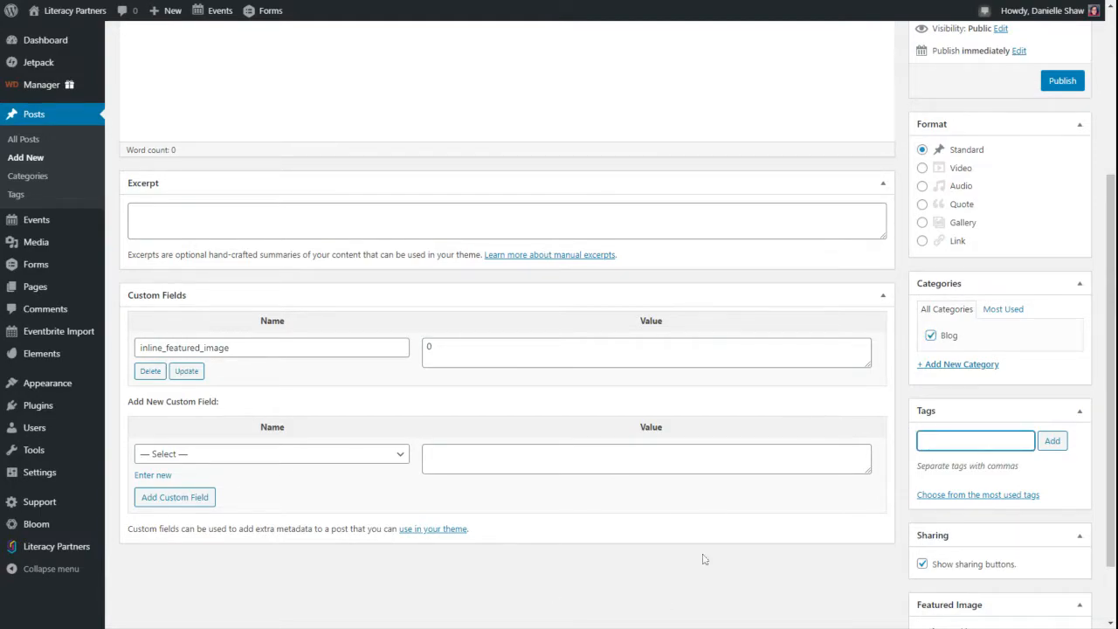
pyautogui.scroll(3, 705, 559)
pyautogui.scroll(-3, 705, 556)
pyautogui.scroll(-1, 705, 552)
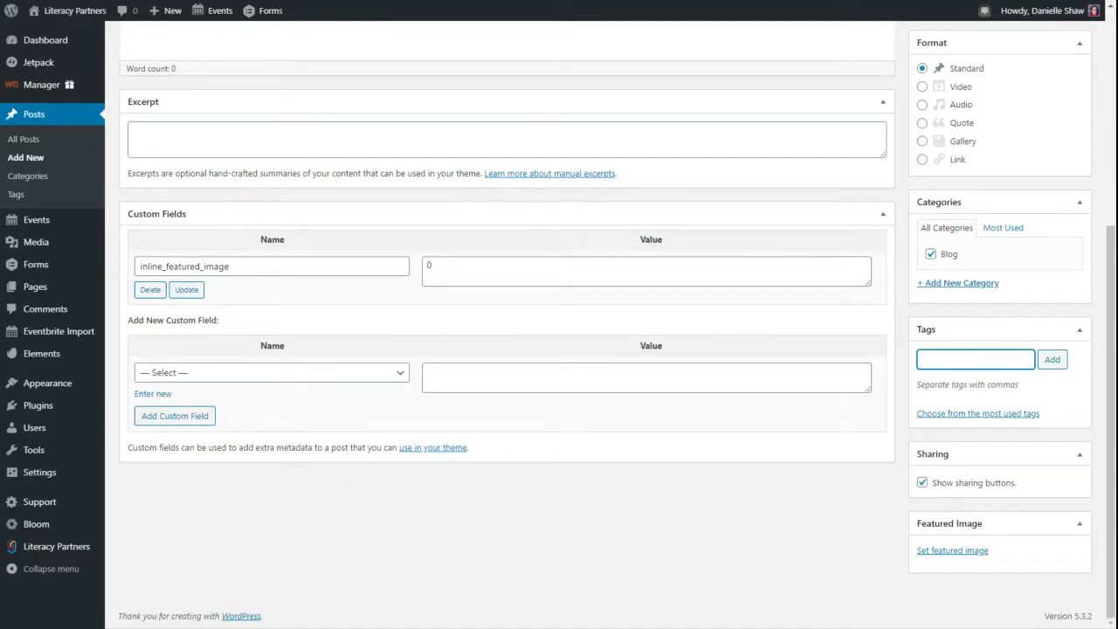
pyautogui.scroll(4, 705, 553)
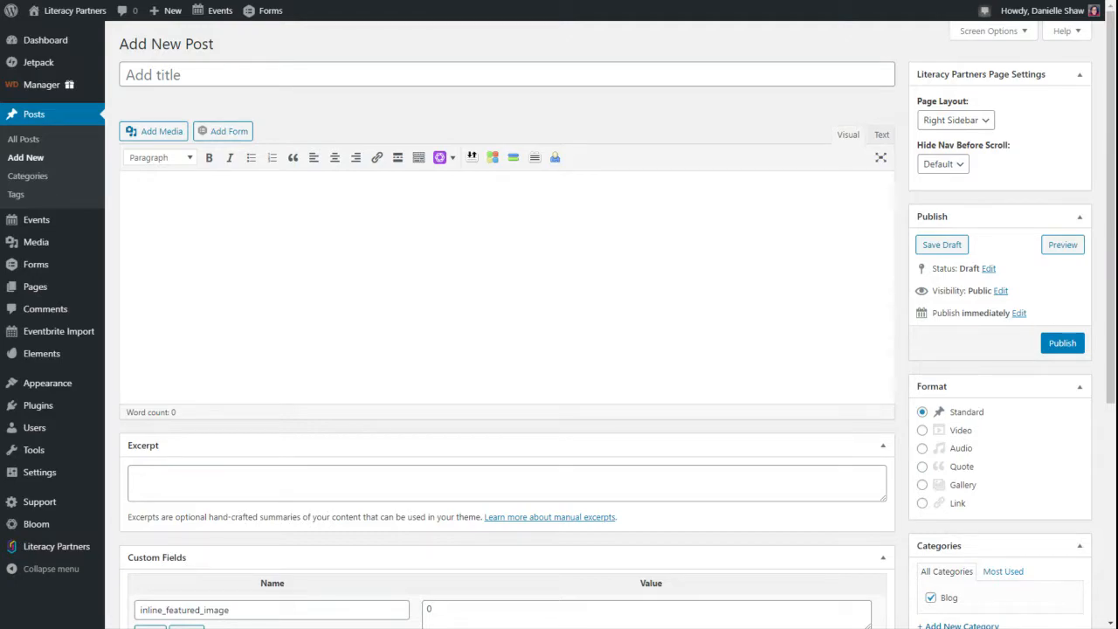
pyautogui.click(699, 483)
pyautogui.scroll(-4, 937, 435)
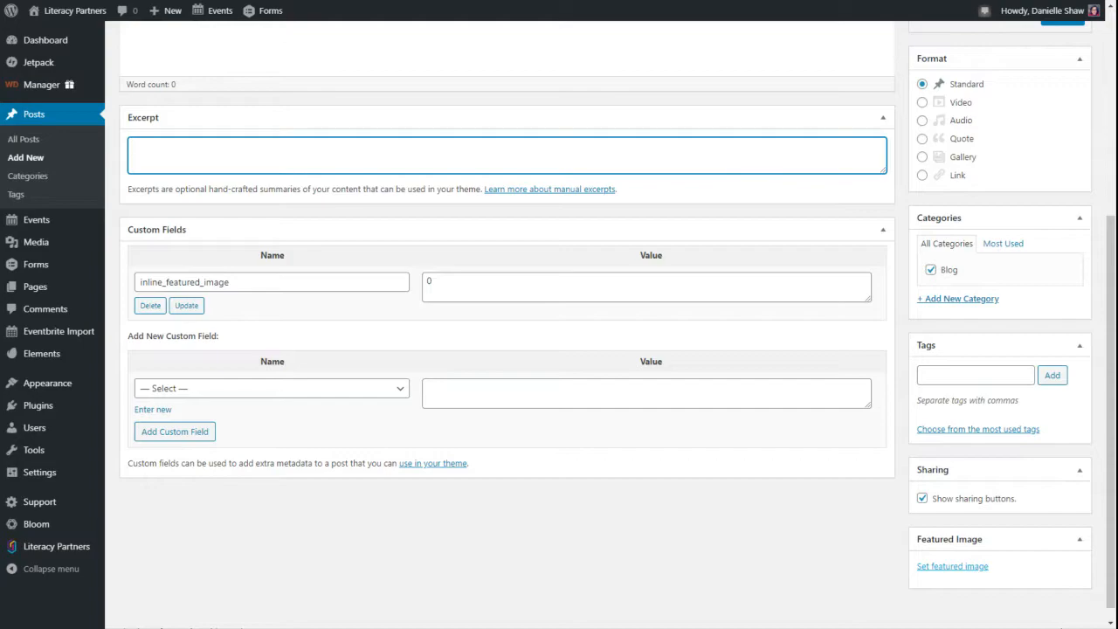
pyautogui.click(953, 568)
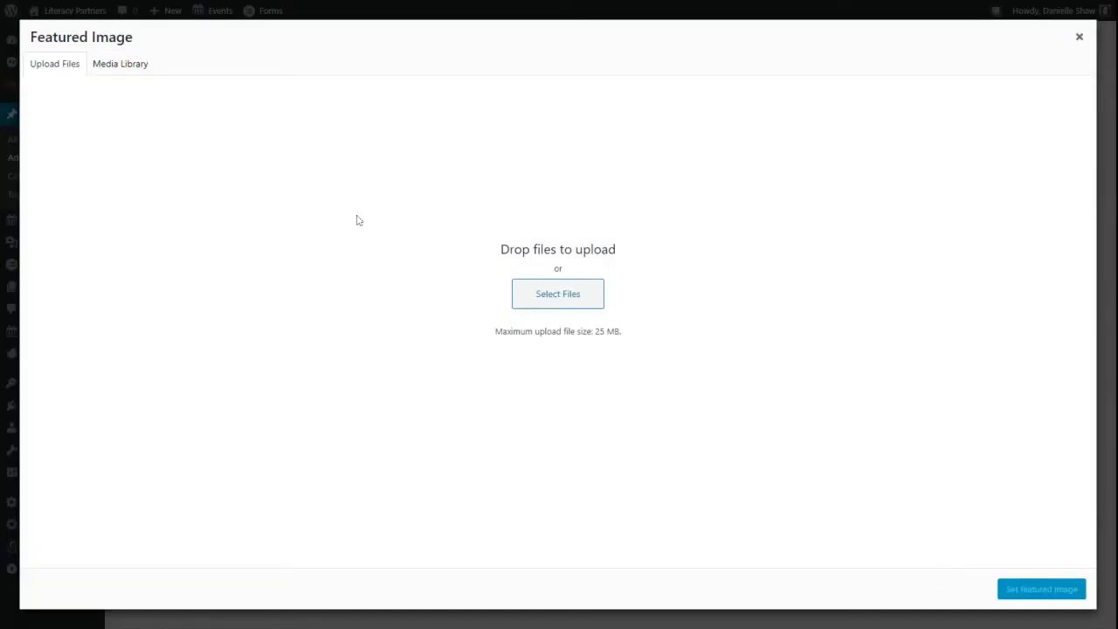
pyautogui.click(135, 64)
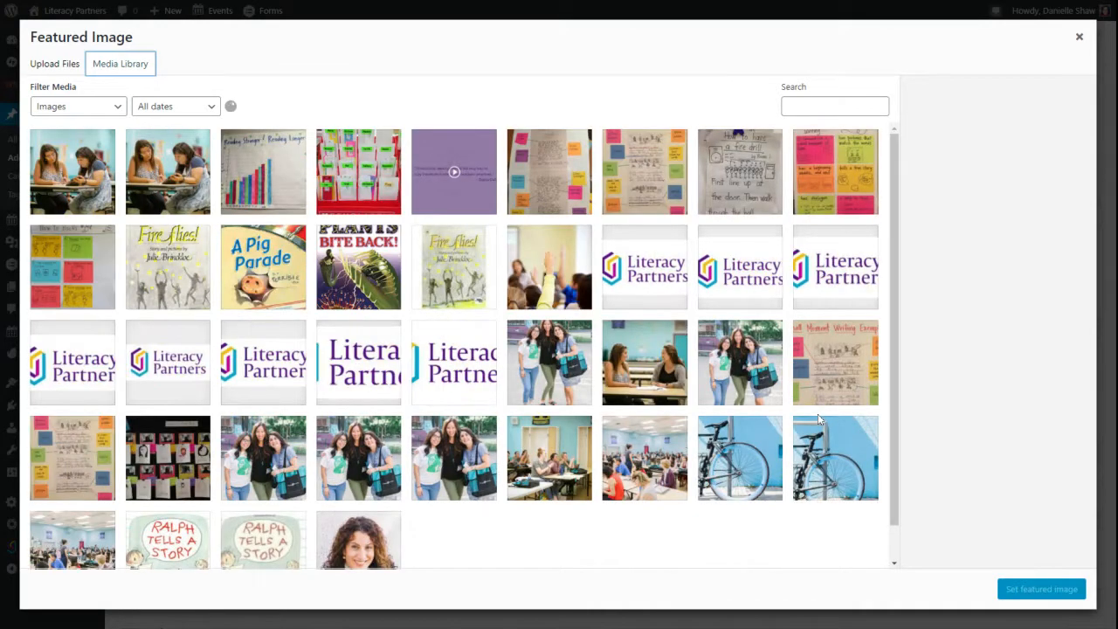
pyautogui.click(1081, 37)
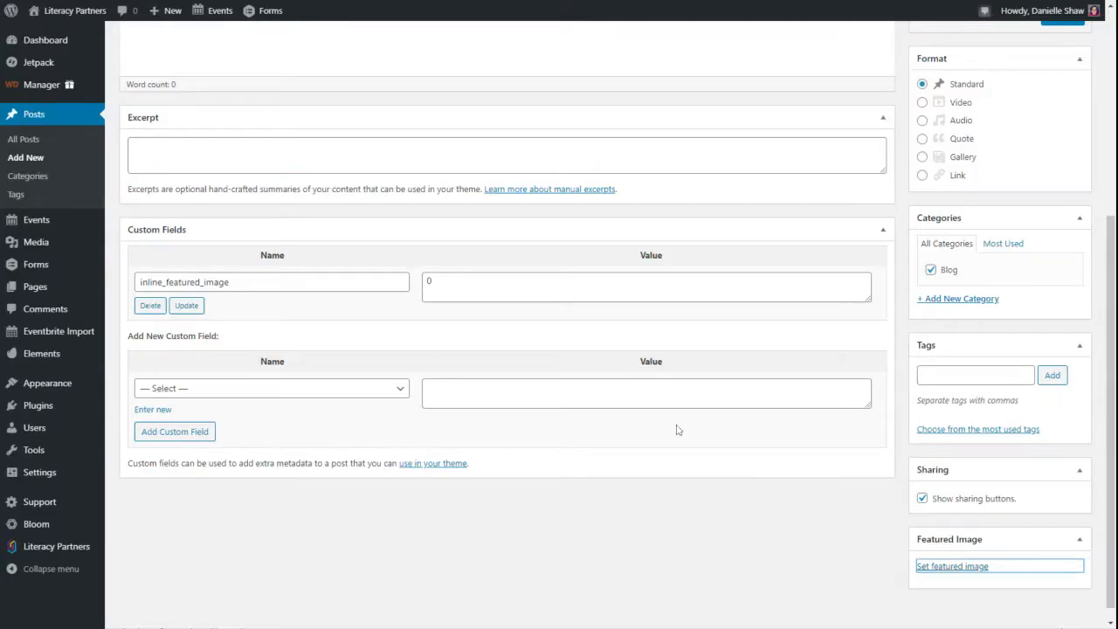
pyautogui.scroll(5, 955, 467)
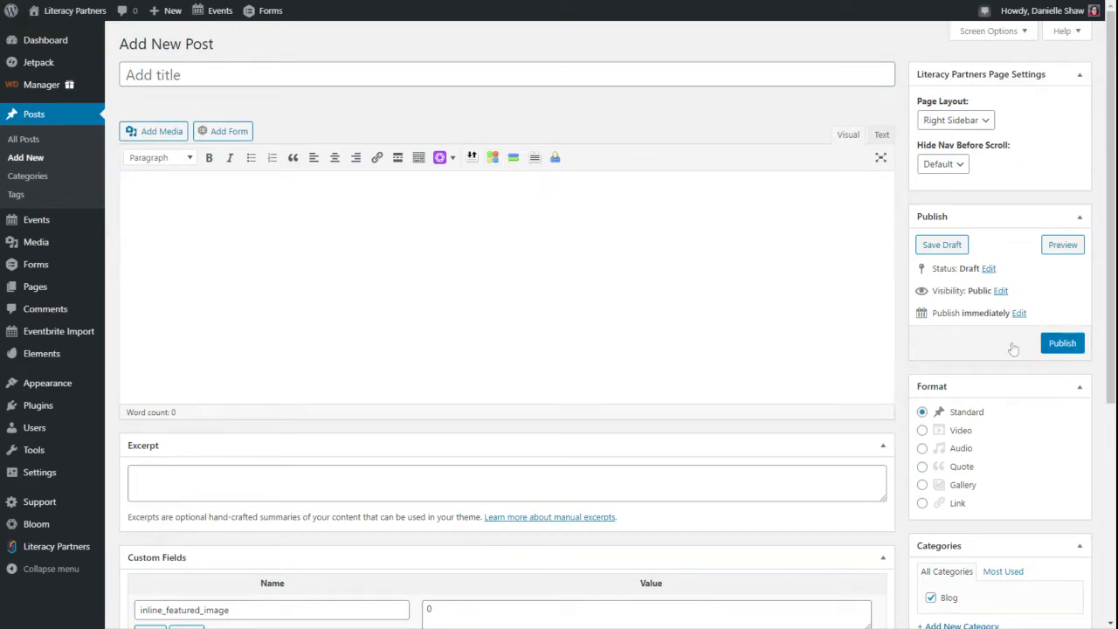
# - Open 'Summer Reading Loss Is A Real Thing' from All Posts, then switch to the homepage tab
pyautogui.click(13, 144)
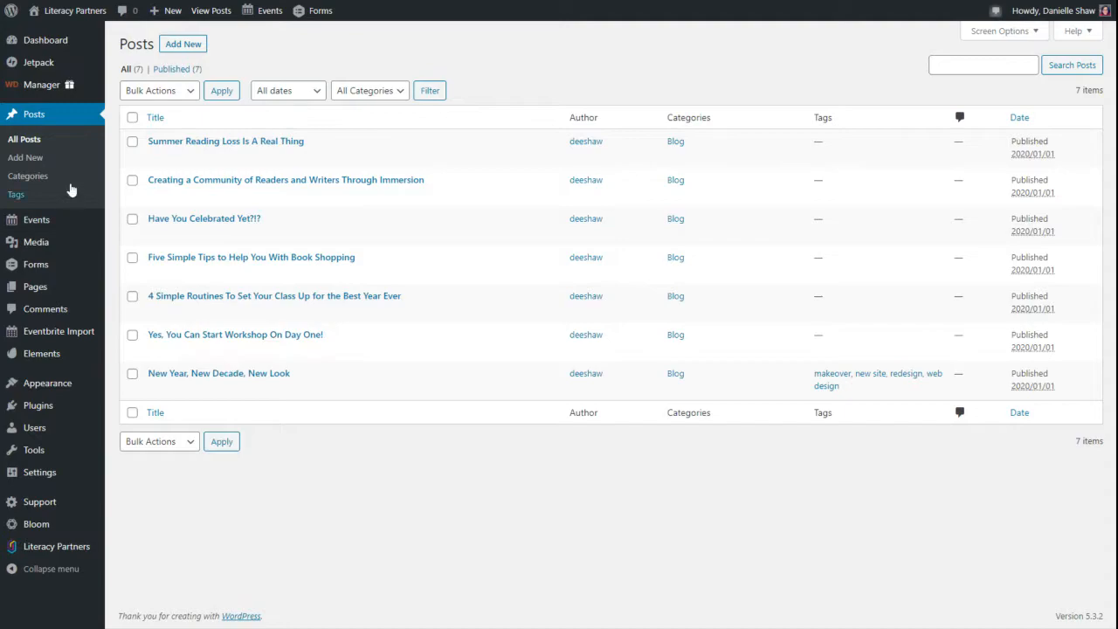
pyautogui.click(194, 142)
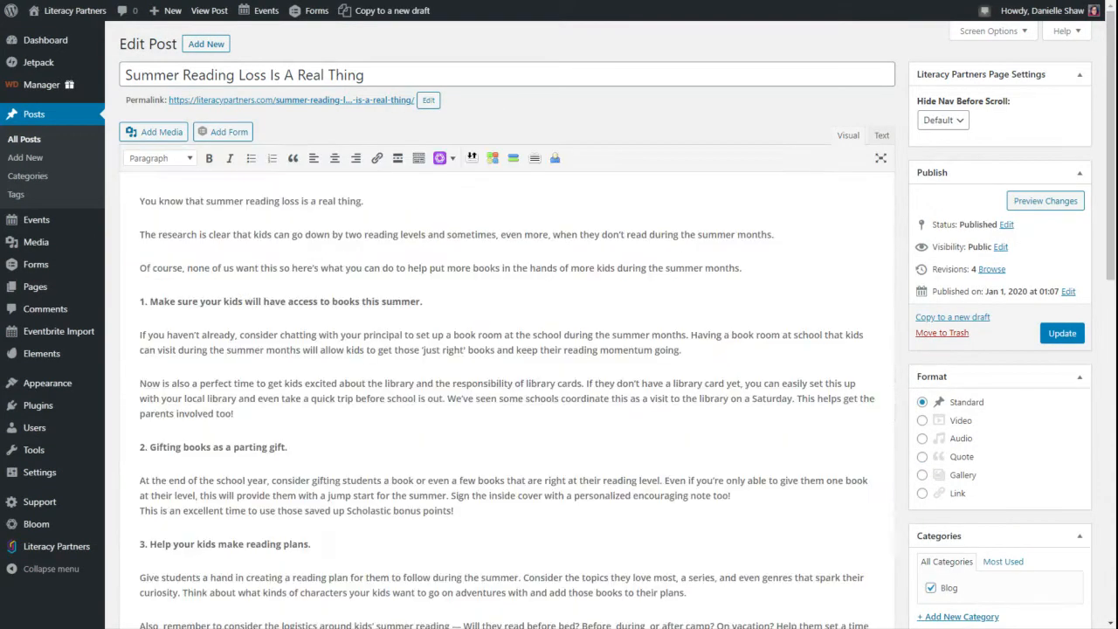
pyautogui.scroll(-5, 506, 394)
pyautogui.scroll(5, 506, 393)
pyautogui.scroll(-10, 837, 363)
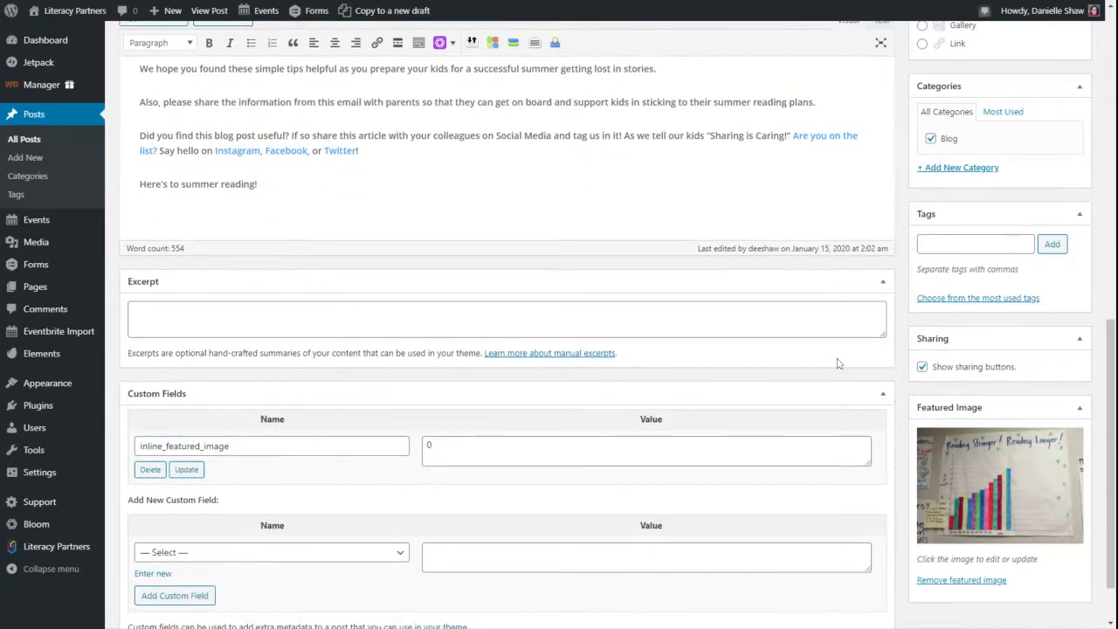
pyautogui.scroll(10, 898, 367)
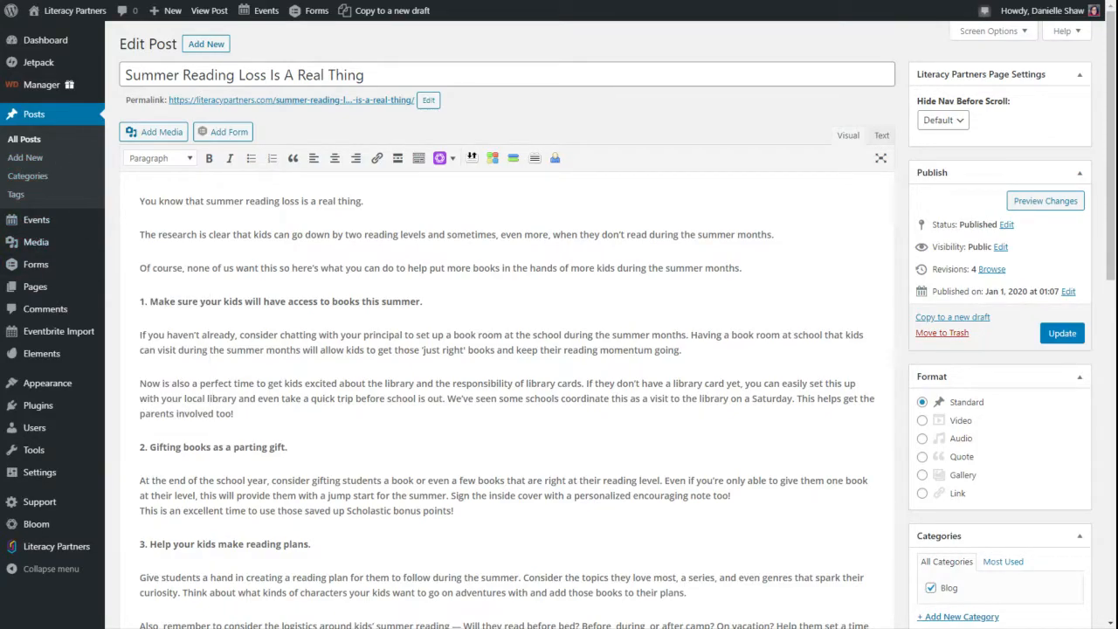
pyautogui.moveTo(75, 24)
pyautogui.hotkey('ctrl', 'Tab')
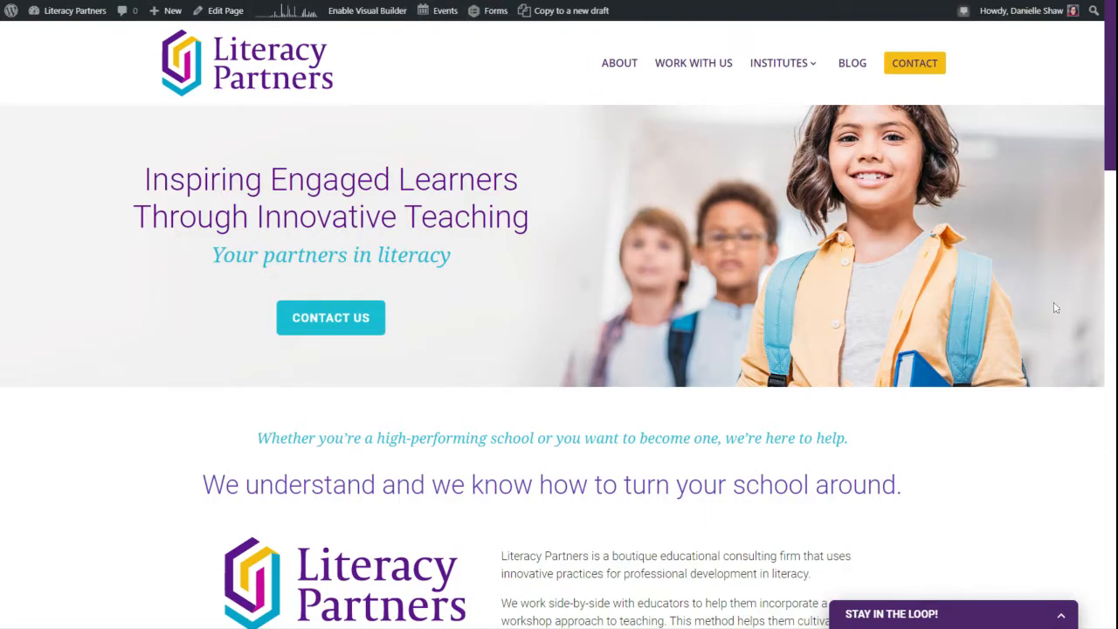
# - Enable the Divi Visual Builder on the homepage from the admin bar
pyautogui.scroll(-2, 1056, 307)
pyautogui.scroll(2, 1055, 308)
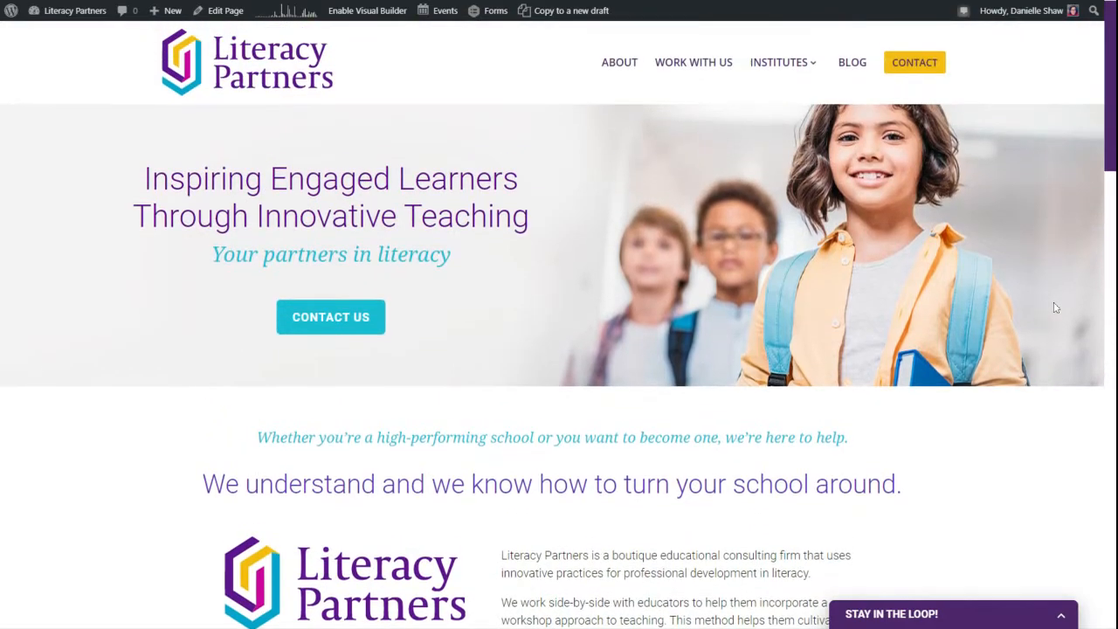
pyautogui.click(389, 12)
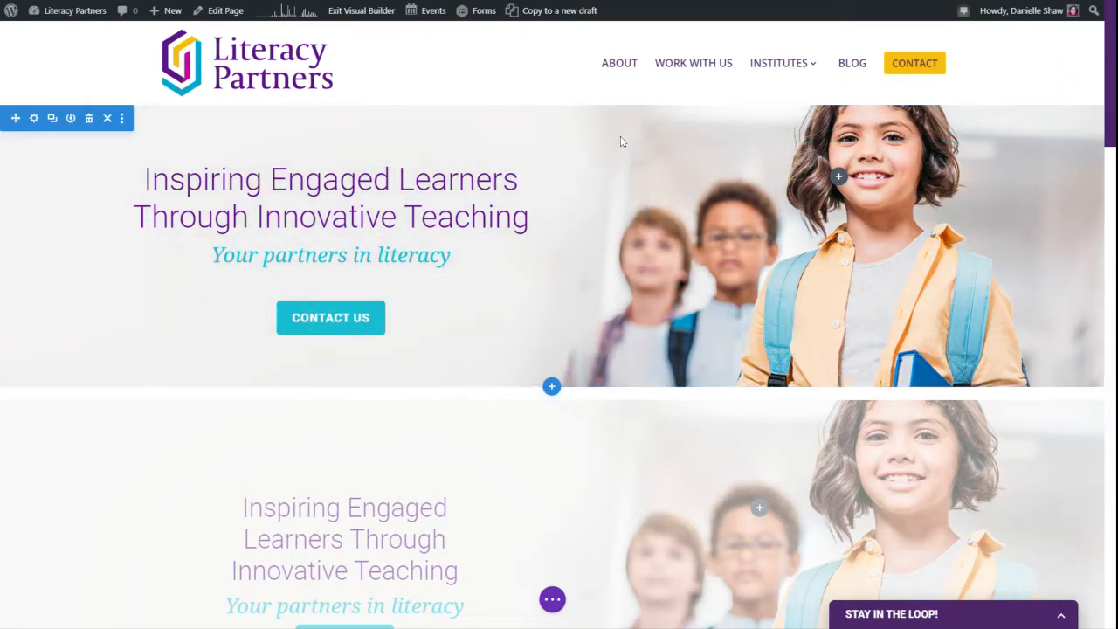
# - Scroll down to the intro row beside the logo and select its text module
pyautogui.scroll(-1, 633, 421)
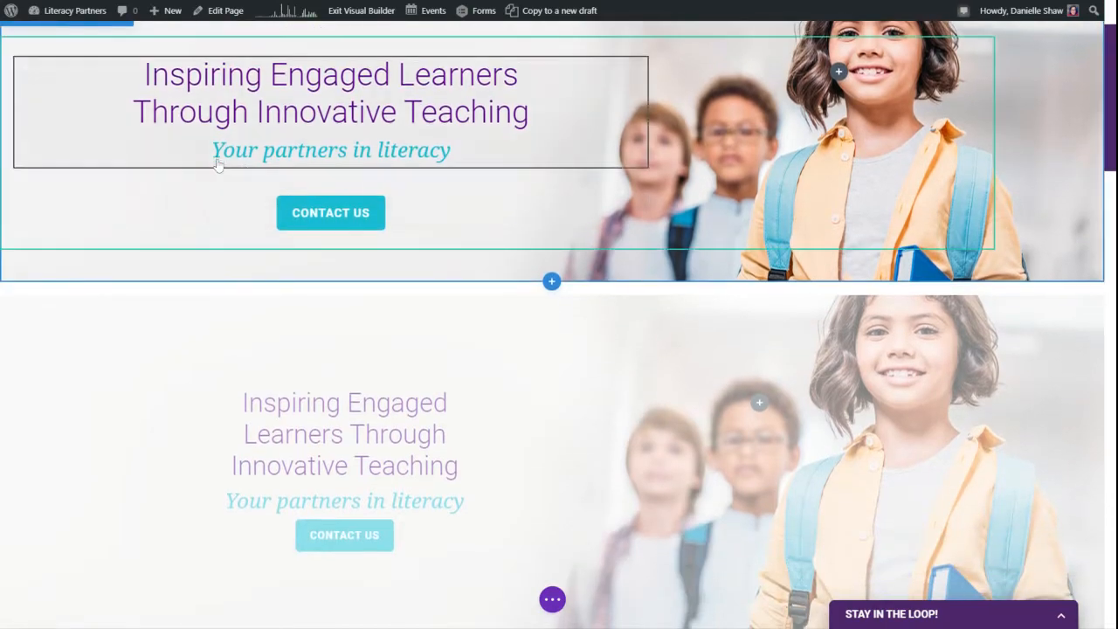
pyautogui.scroll(-2, 633, 421)
pyautogui.scroll(-2, 882, 473)
pyautogui.scroll(-3, 883, 473)
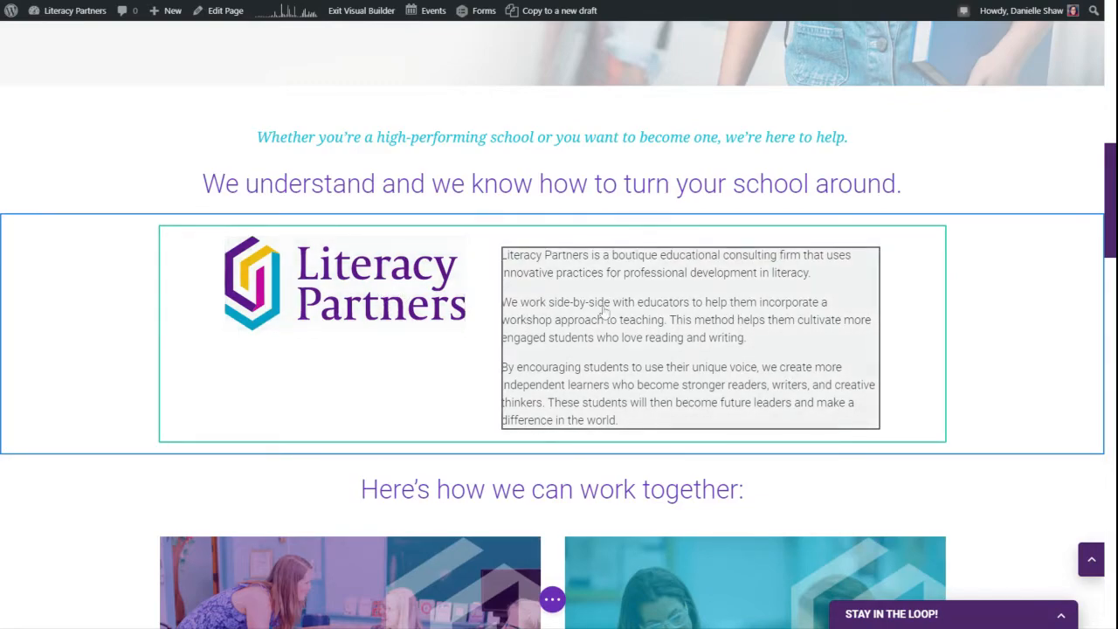
pyautogui.click(661, 308)
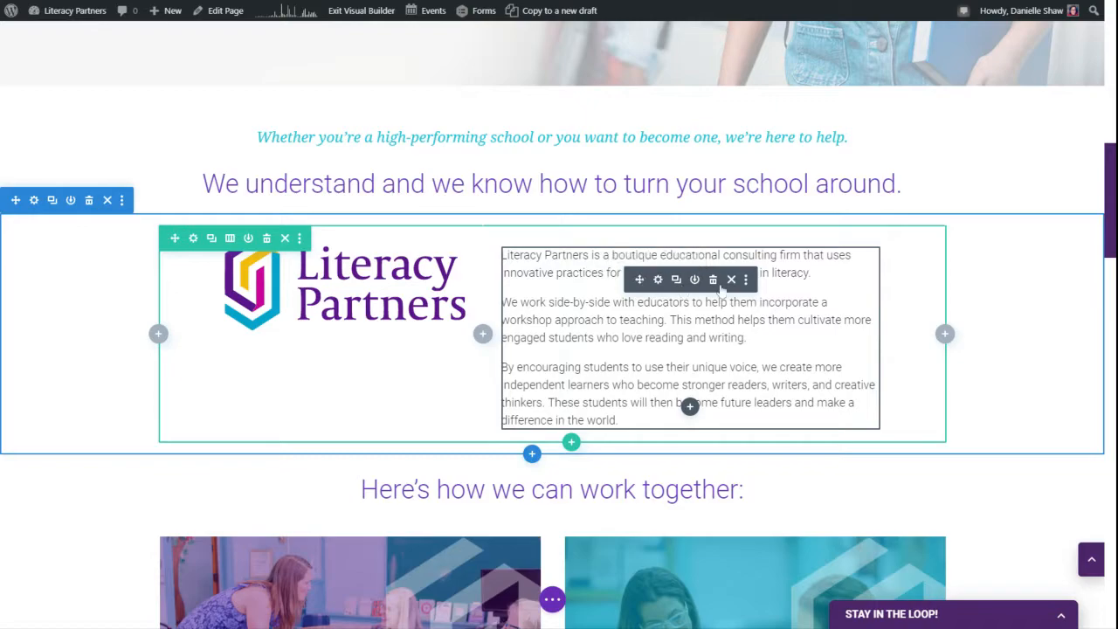
# - Open the intro text module's settings and enlarge and reposition its editing window
pyautogui.click(658, 280)
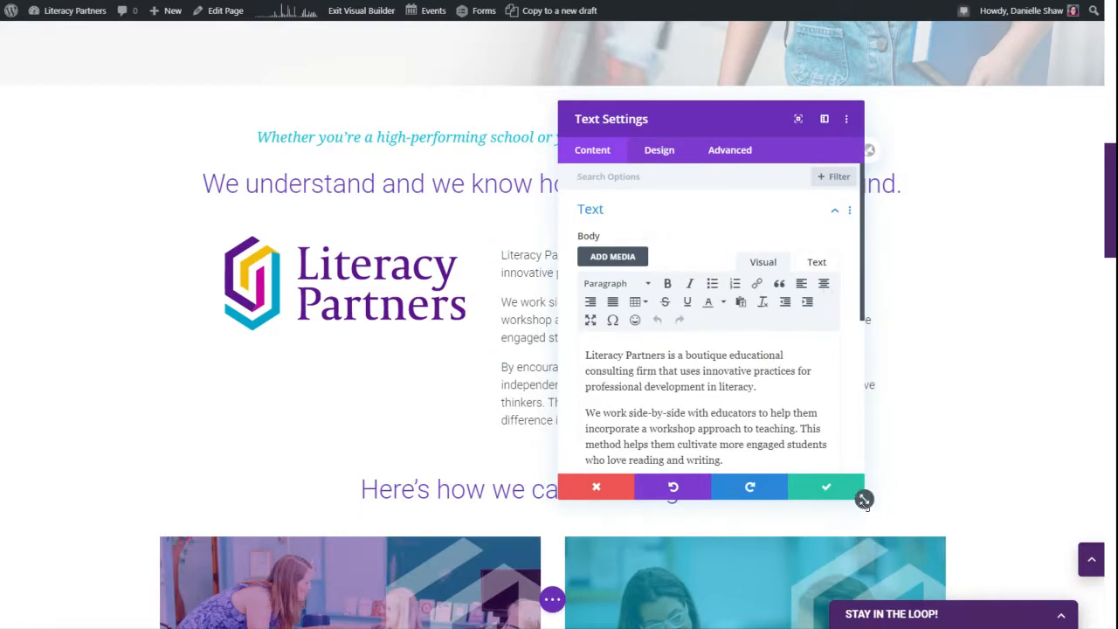
pyautogui.moveTo(864, 498); pyautogui.dragTo(1025, 565)
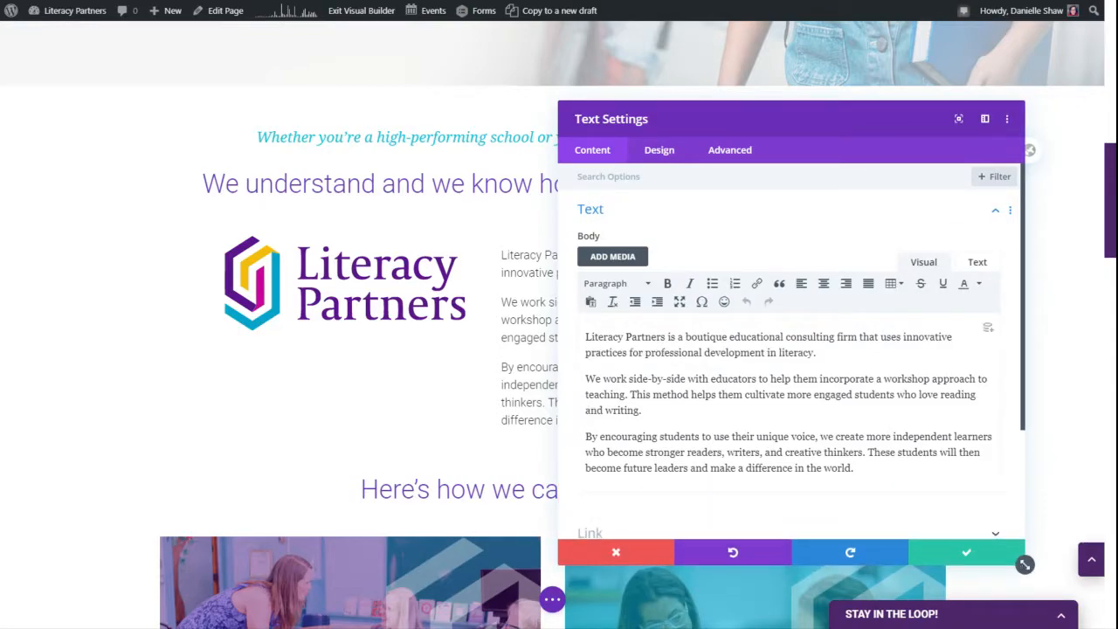
pyautogui.moveTo(800, 120); pyautogui.dragTo(860, 125)
pyautogui.moveTo(666, 358); pyautogui.dragTo(726, 416)
pyautogui.click(725, 416)
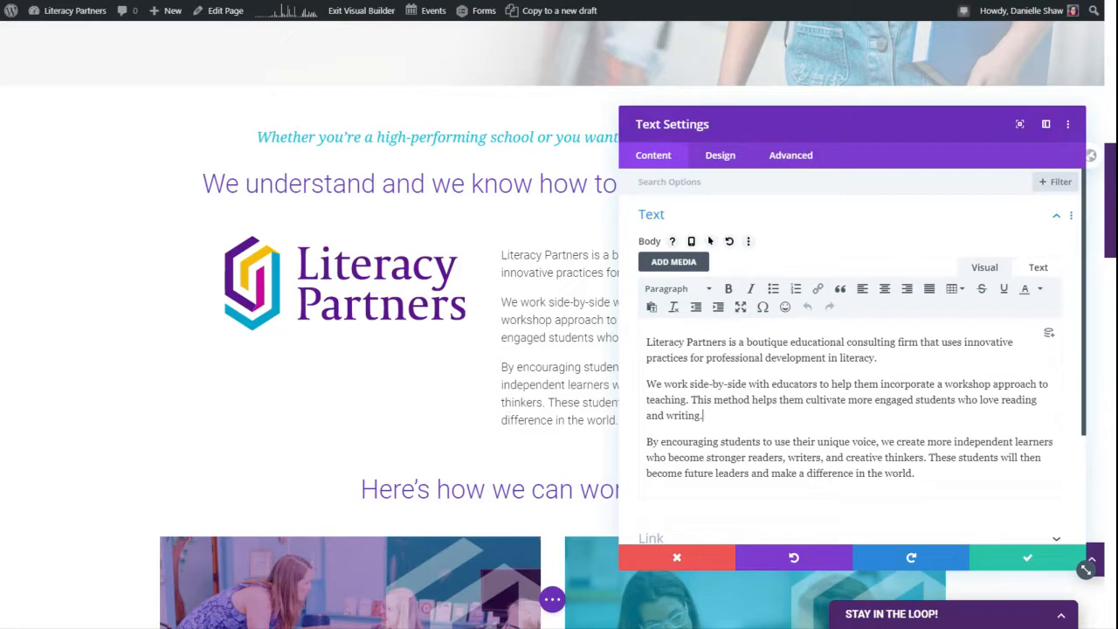
# - Delete 'boutique' so the sentence reads 'is a educational consulting firm', and save
pyautogui.doubleClick(769, 342)
pyautogui.press('BackSpace')
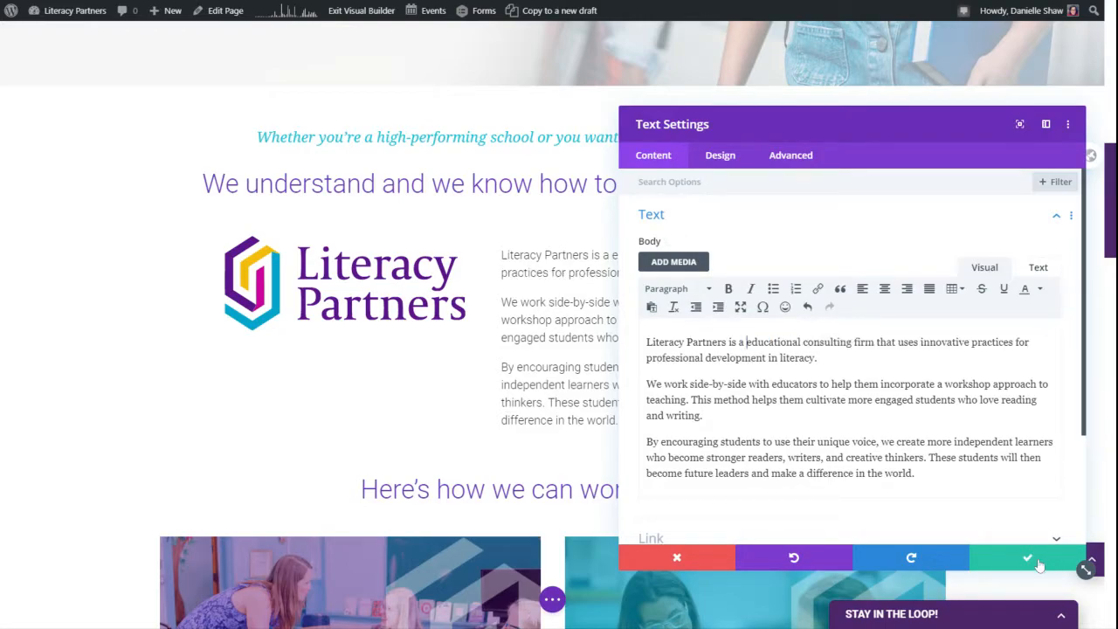
pyautogui.click(1038, 566)
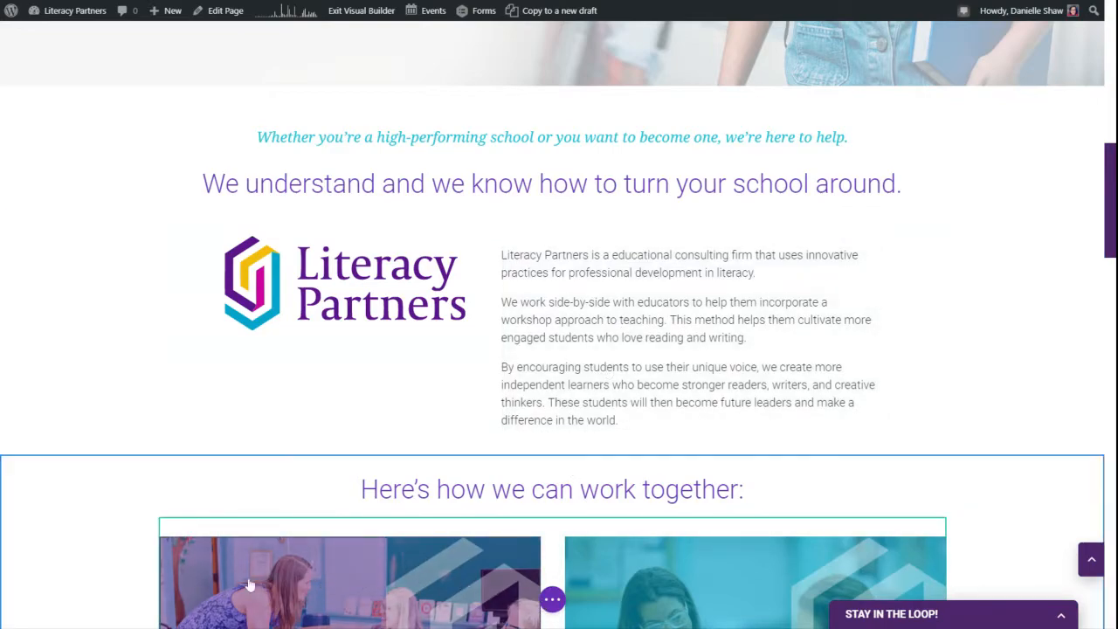
# - Switch the builder preview to Tablet View from the page settings bar
pyautogui.click(553, 601)
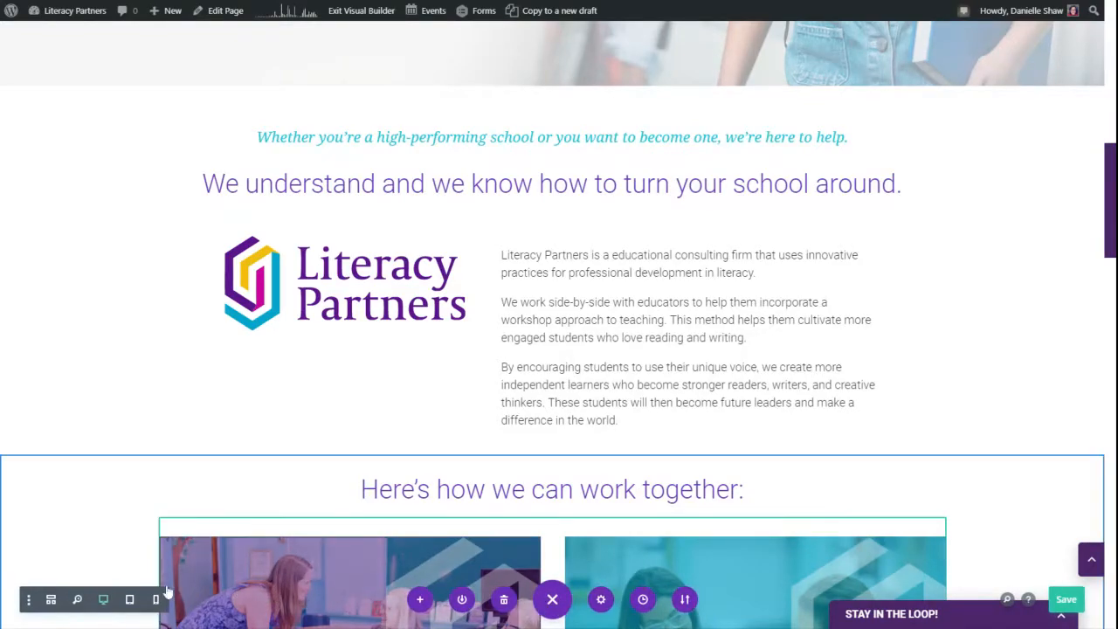
pyautogui.click(104, 601)
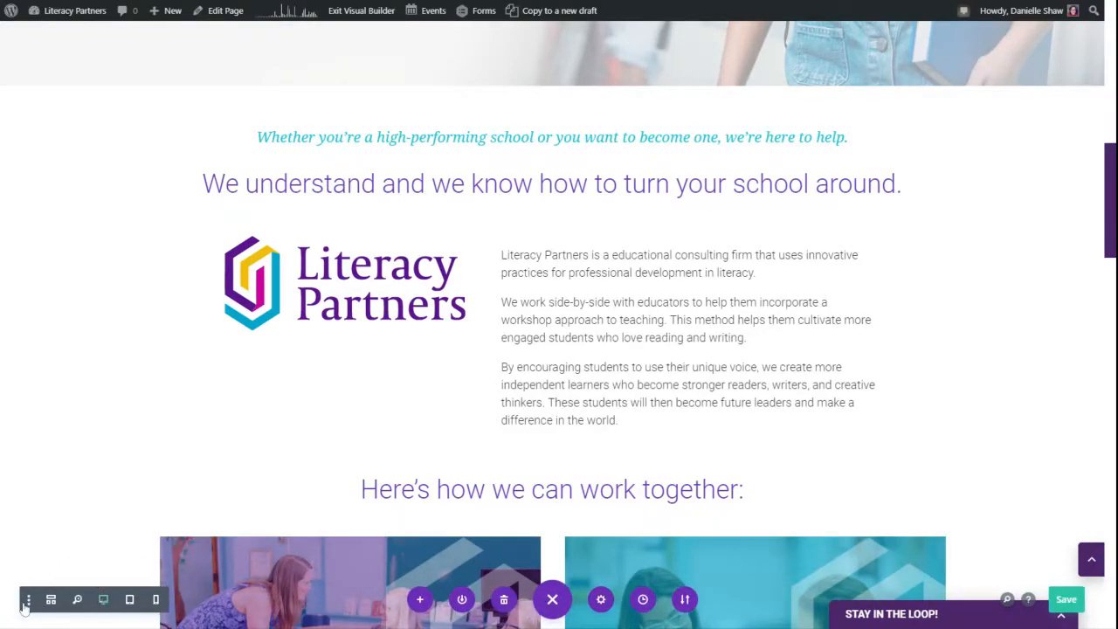
pyautogui.click(130, 601)
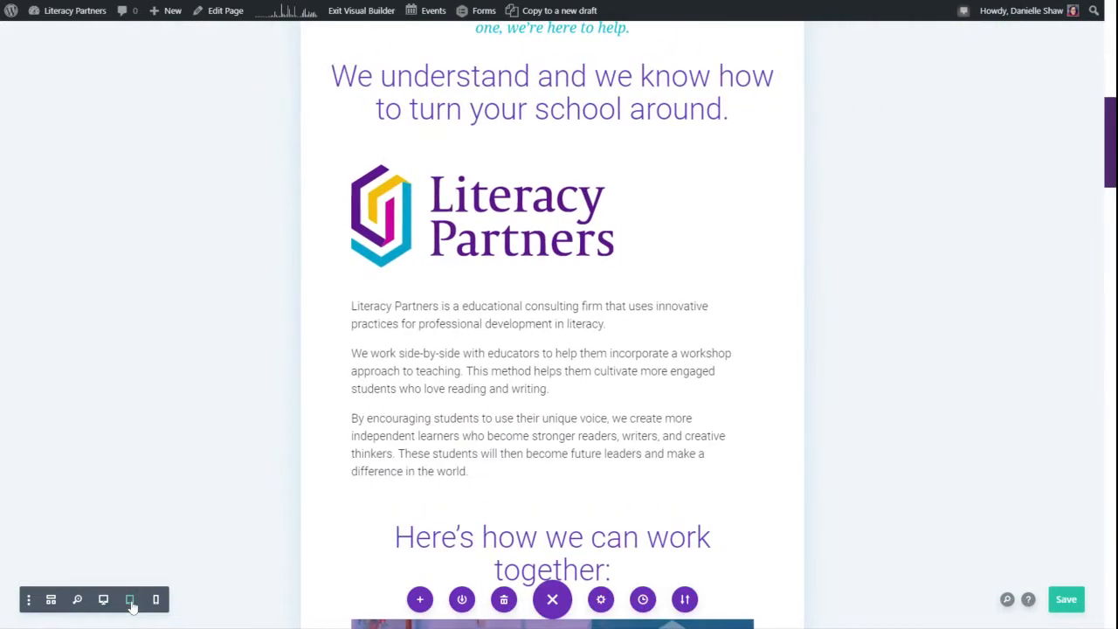
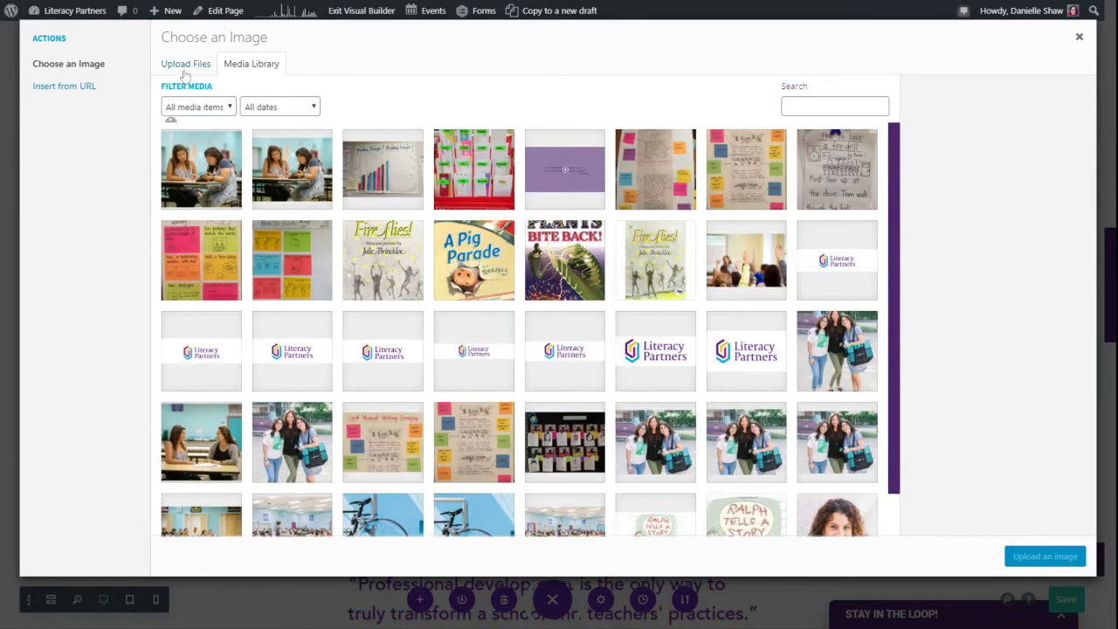
# - Close the Choose an Image window without picking a new image
pyautogui.click(185, 66)
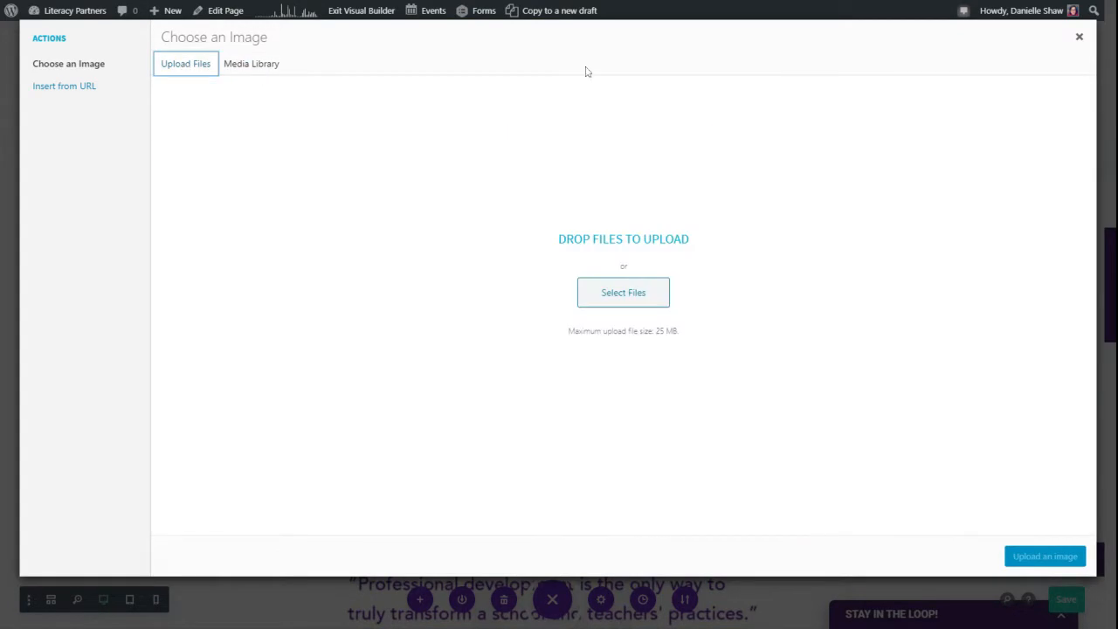
pyautogui.click(1079, 36)
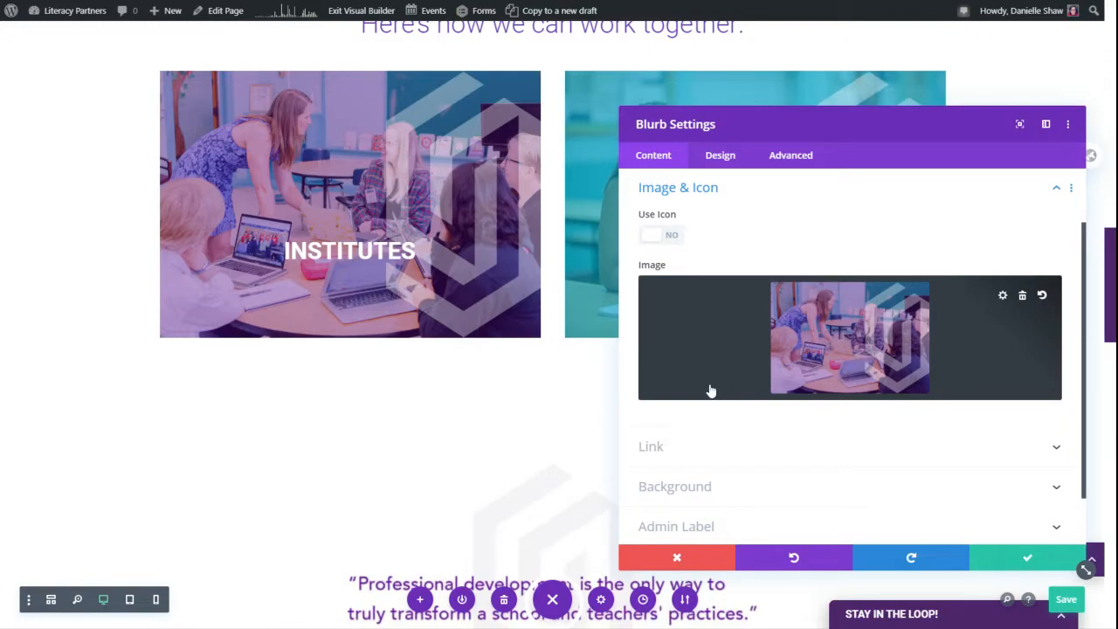
pyautogui.scroll(-1, 761, 370)
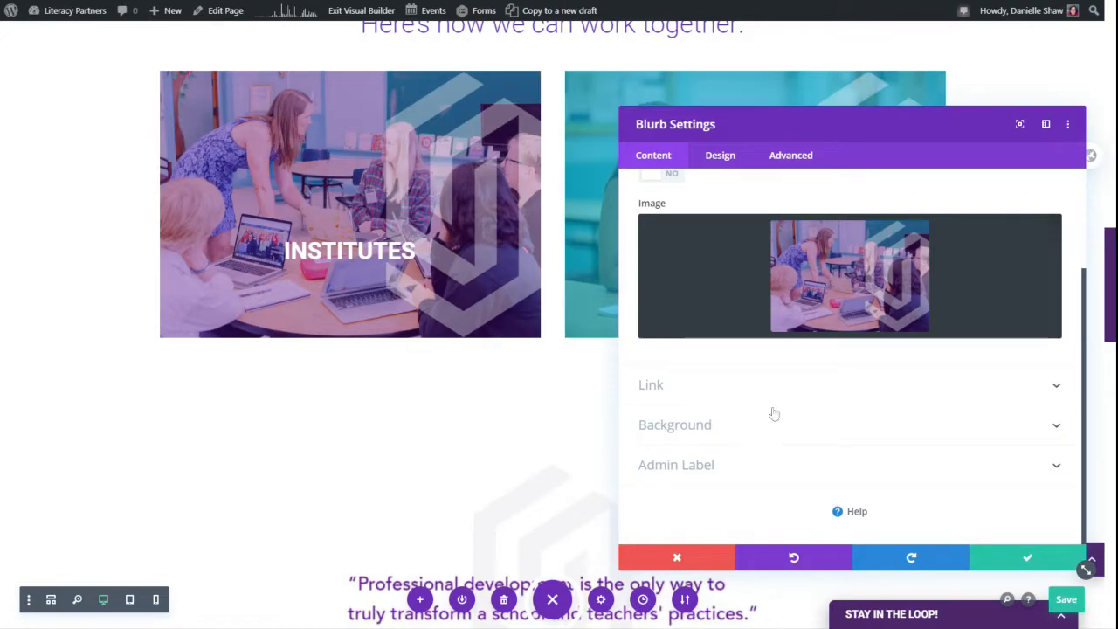
# - Move the Blurb Settings aside, view and close its tutorials, then discard the blurb changes
pyautogui.moveTo(788, 128); pyautogui.dragTo(744, 76)
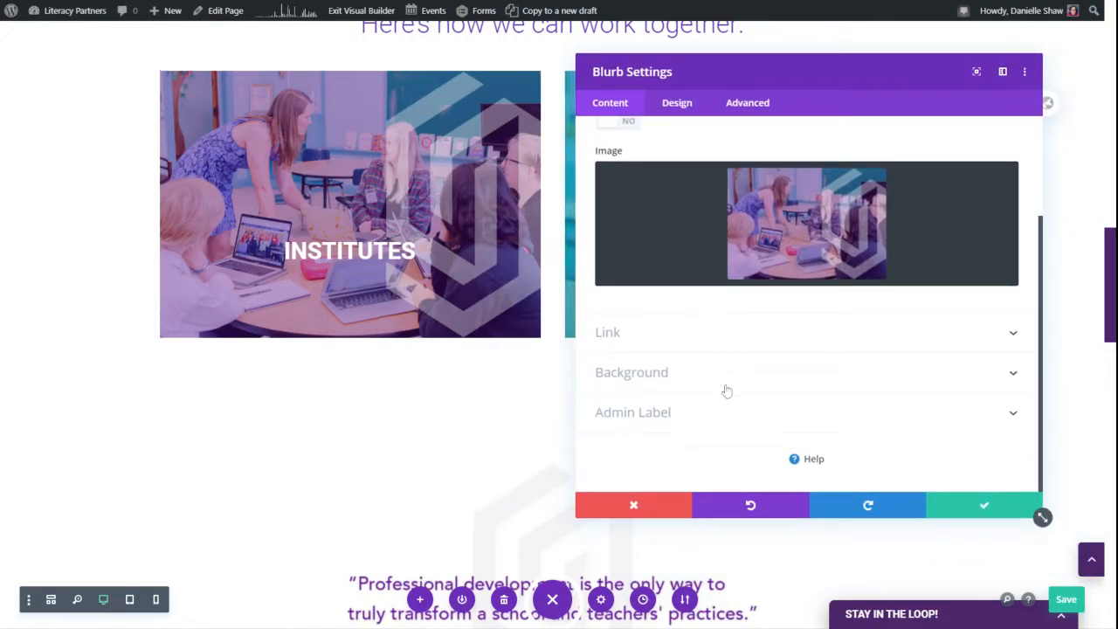
pyautogui.click(814, 460)
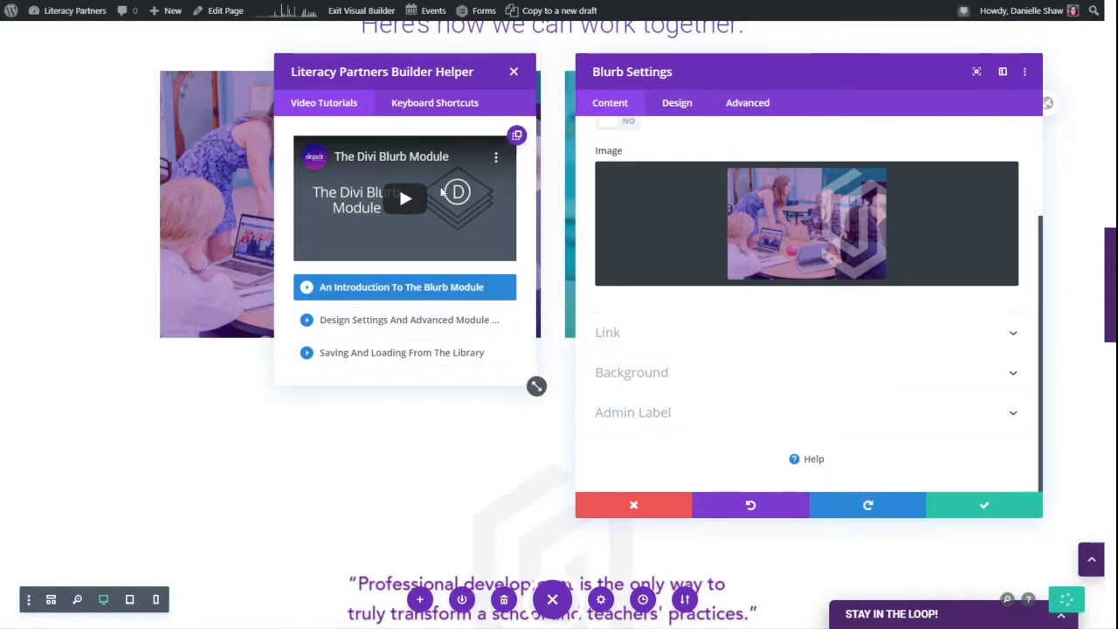
pyautogui.click(513, 72)
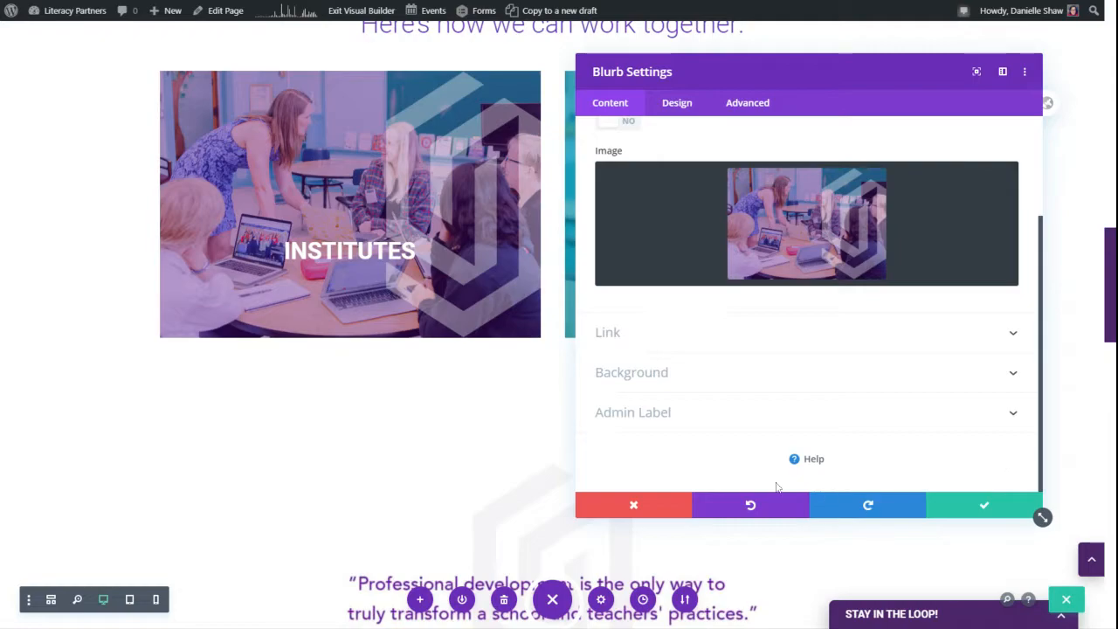
pyautogui.click(617, 509)
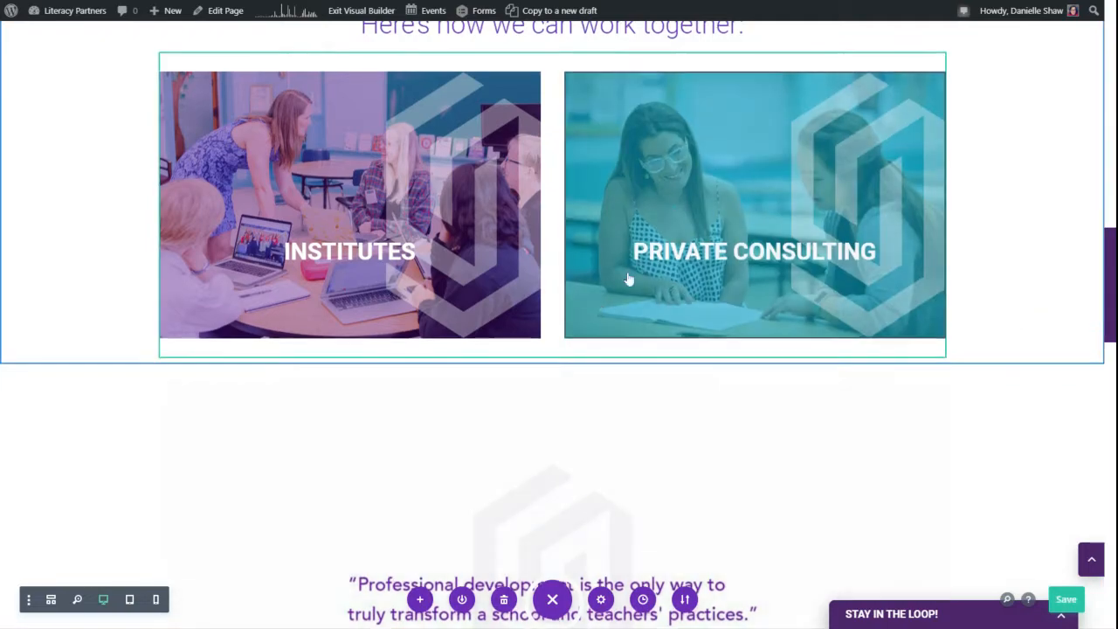
pyautogui.scroll(5, 622, 323)
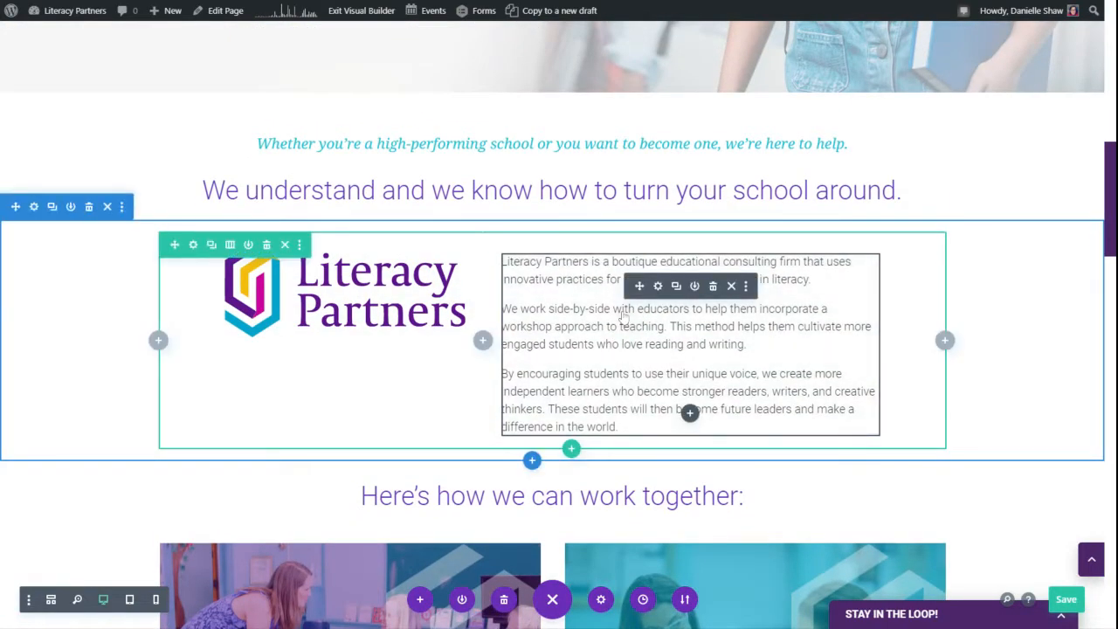
pyautogui.click(660, 288)
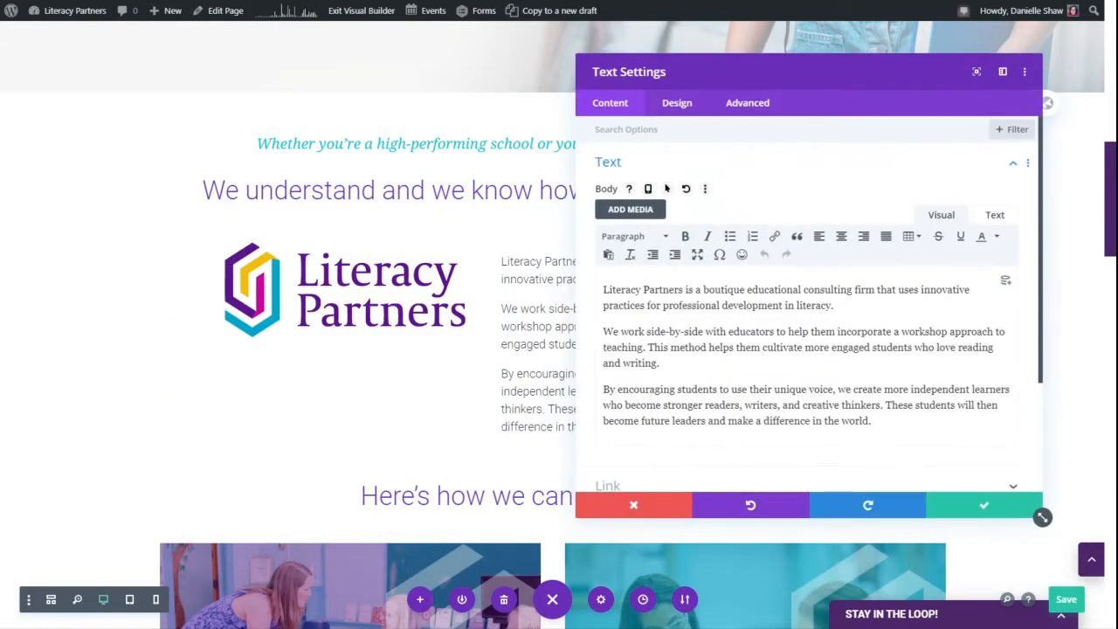
pyautogui.scroll(-4, 716, 357)
pyautogui.click(802, 457)
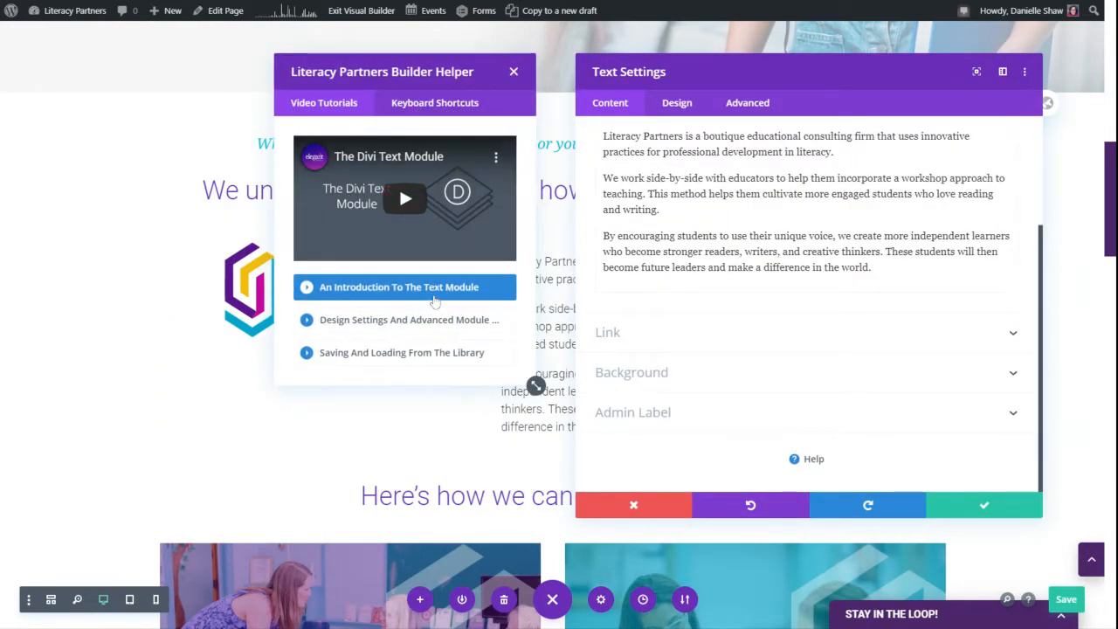
pyautogui.click(514, 72)
pyautogui.click(622, 511)
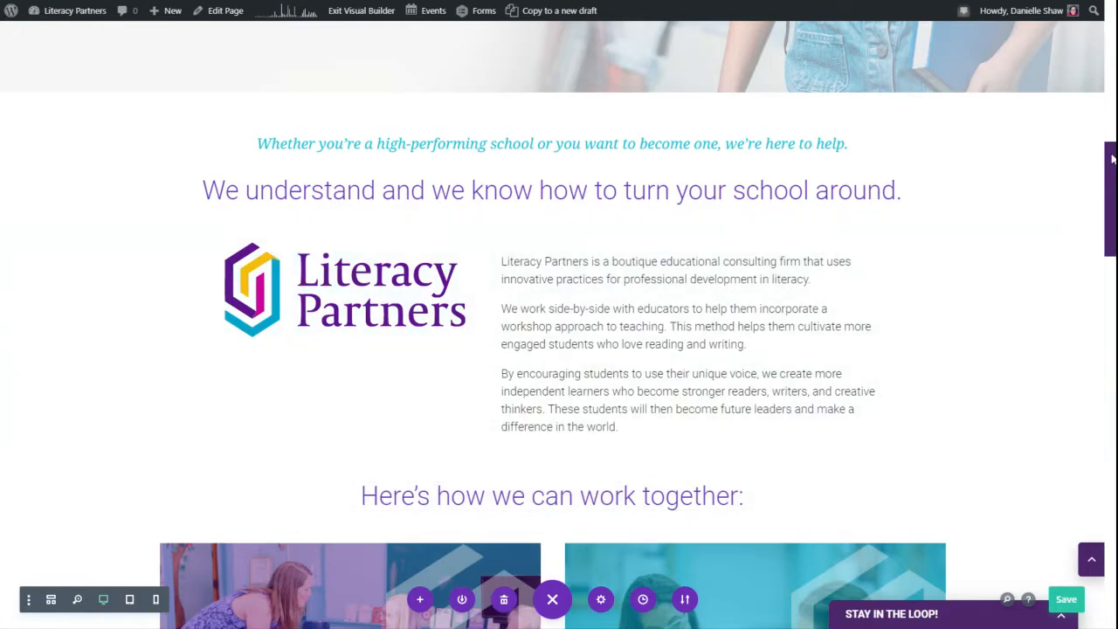
# - Scroll down and choose Exit Visual Builder, raising the 'You Have Unsaved Changes' warning
pyautogui.moveTo(1112, 158); pyautogui.dragTo(1098, 29)
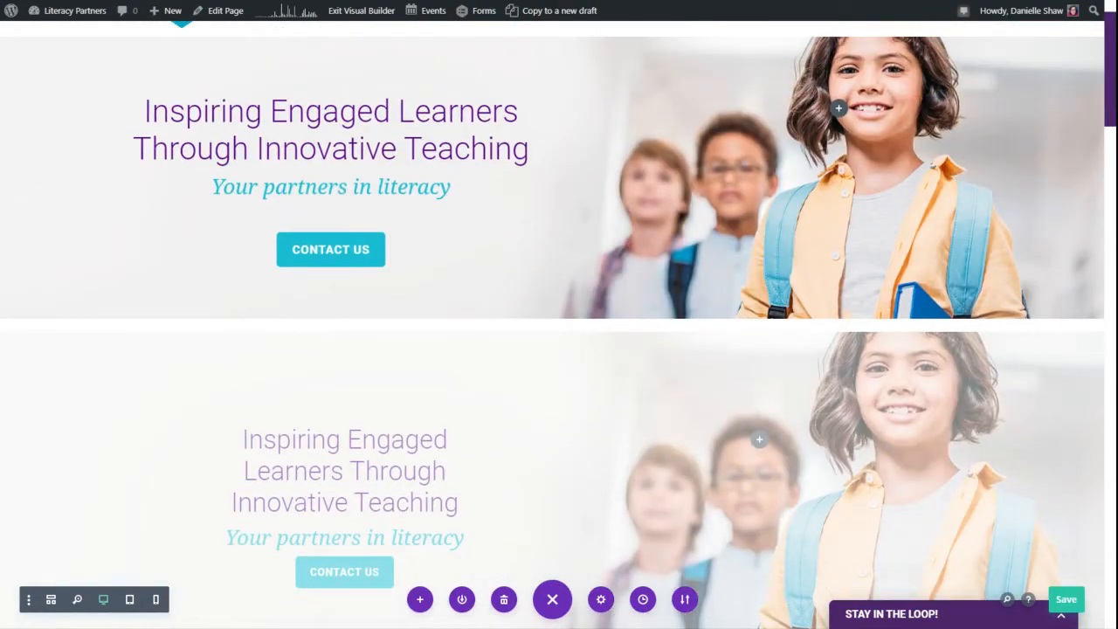
pyautogui.click(350, 12)
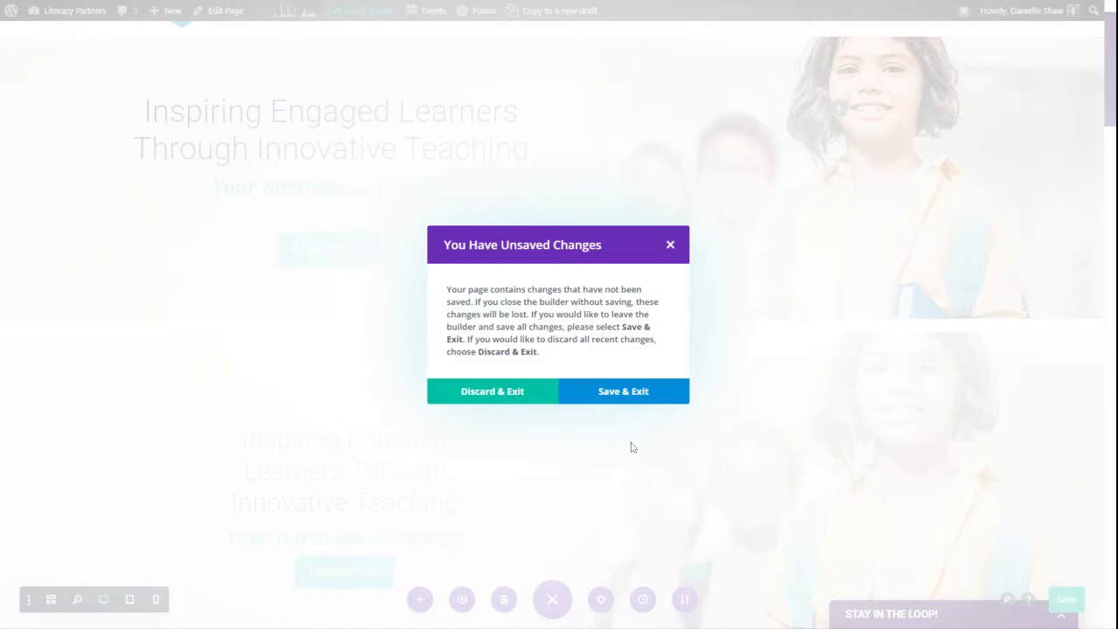
# - Choose Discard & Exit, check the live homepage, then go to the Dashboard from the site-name menu
pyautogui.click(513, 398)
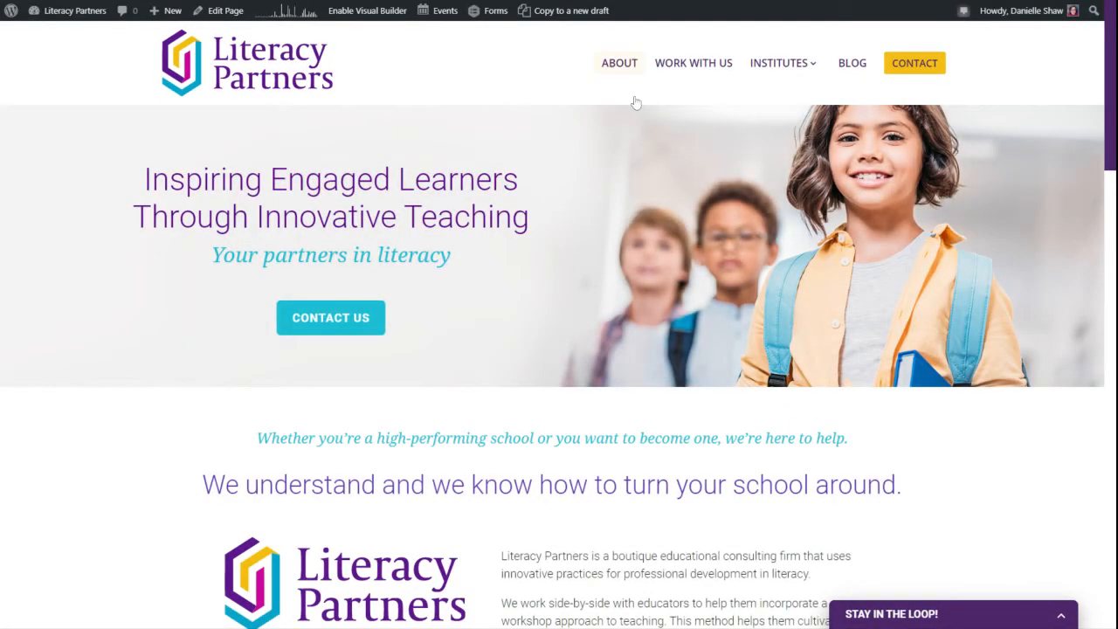
pyautogui.scroll(-5, 648, 447)
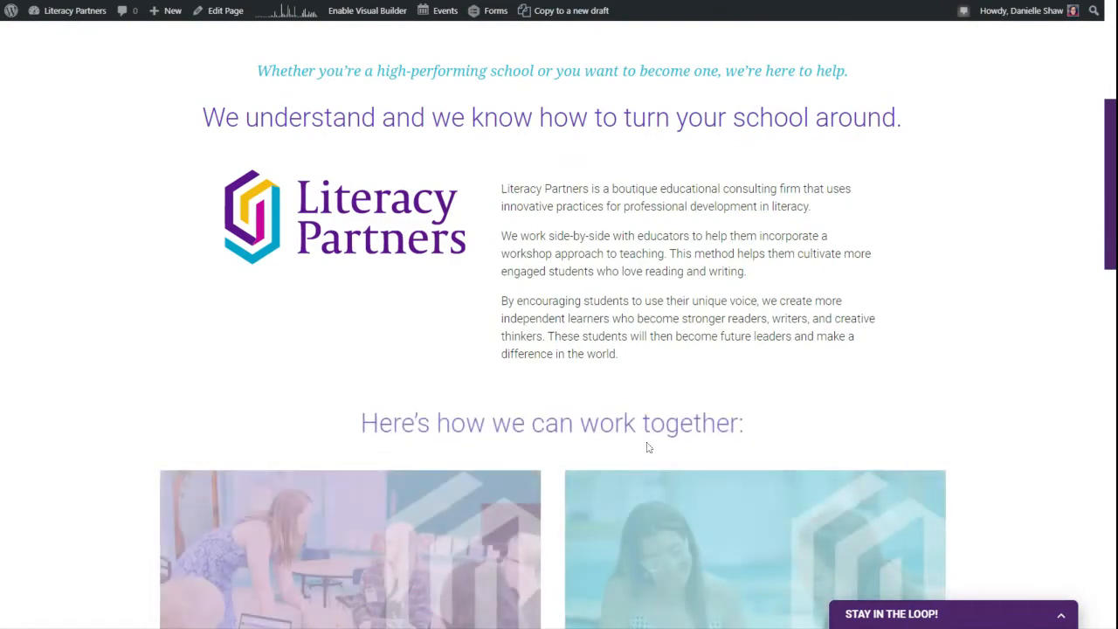
pyautogui.scroll(5, 648, 447)
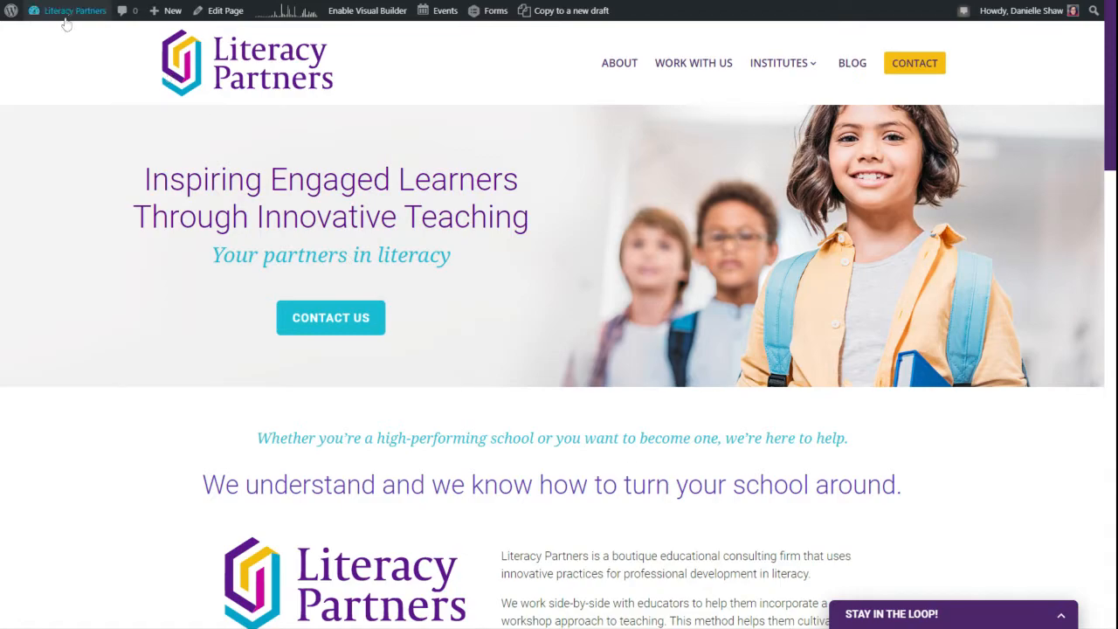
pyautogui.moveTo(63, 19)
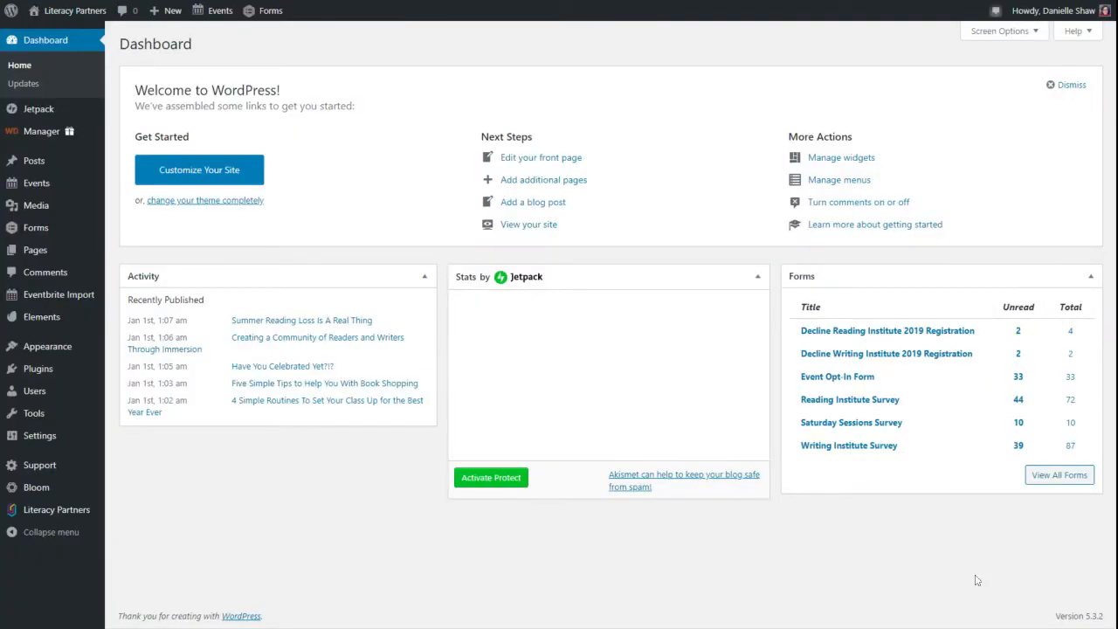
# - Review the Eventbrite Import page's event ID hint and author setting for imported events
pyautogui.moveTo(29, 187)
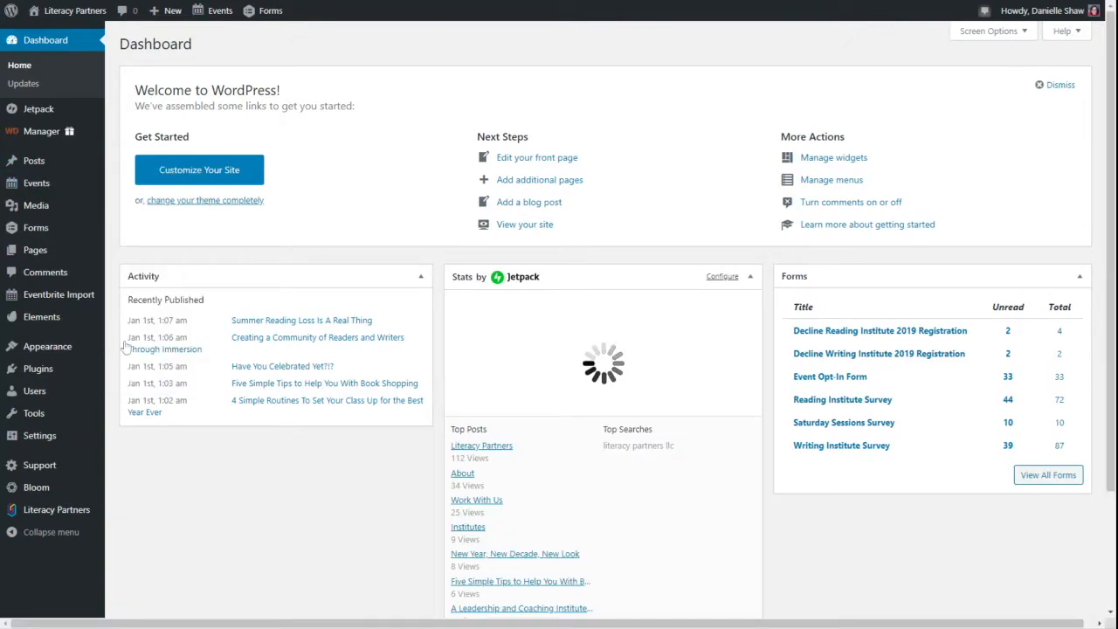
pyautogui.click(92, 294)
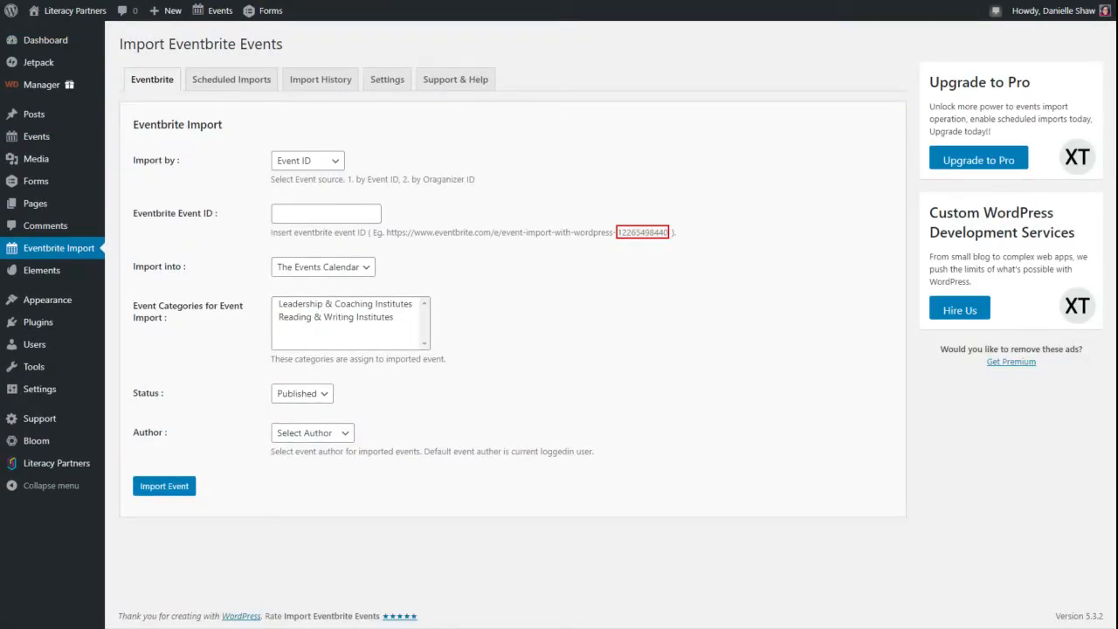
pyautogui.moveTo(387, 233); pyautogui.dragTo(674, 234)
pyautogui.click(690, 256)
pyautogui.click(346, 437)
pyautogui.click(434, 420)
pyautogui.moveTo(39, 140)
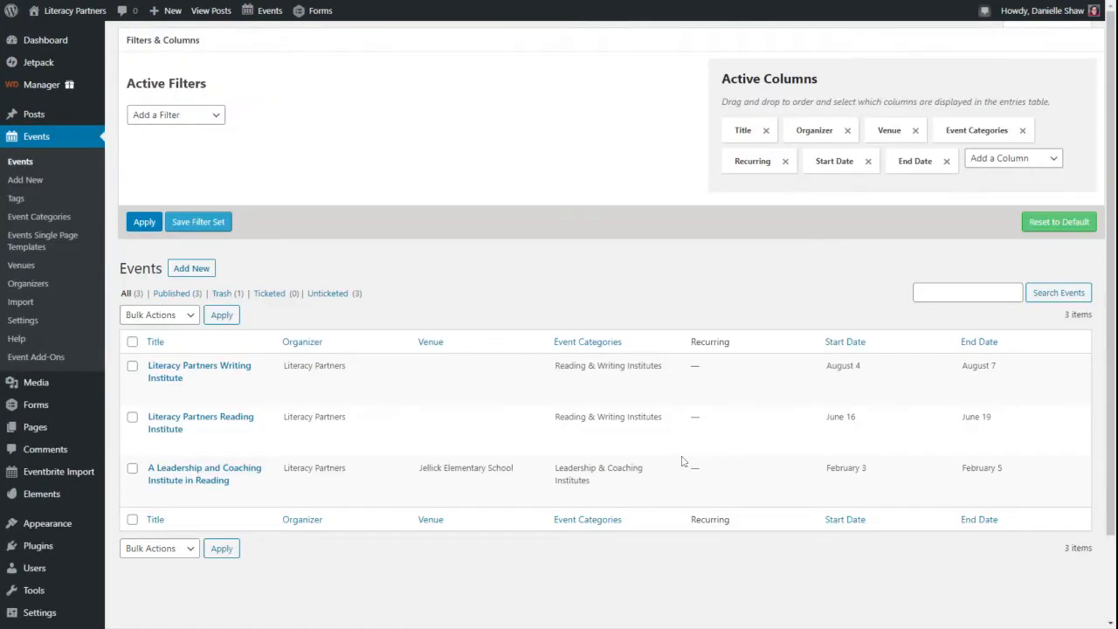
# - Open 'A Leadership and Coaching Institute in Reading' from the Events list
pyautogui.scroll(-2, 664, 421)
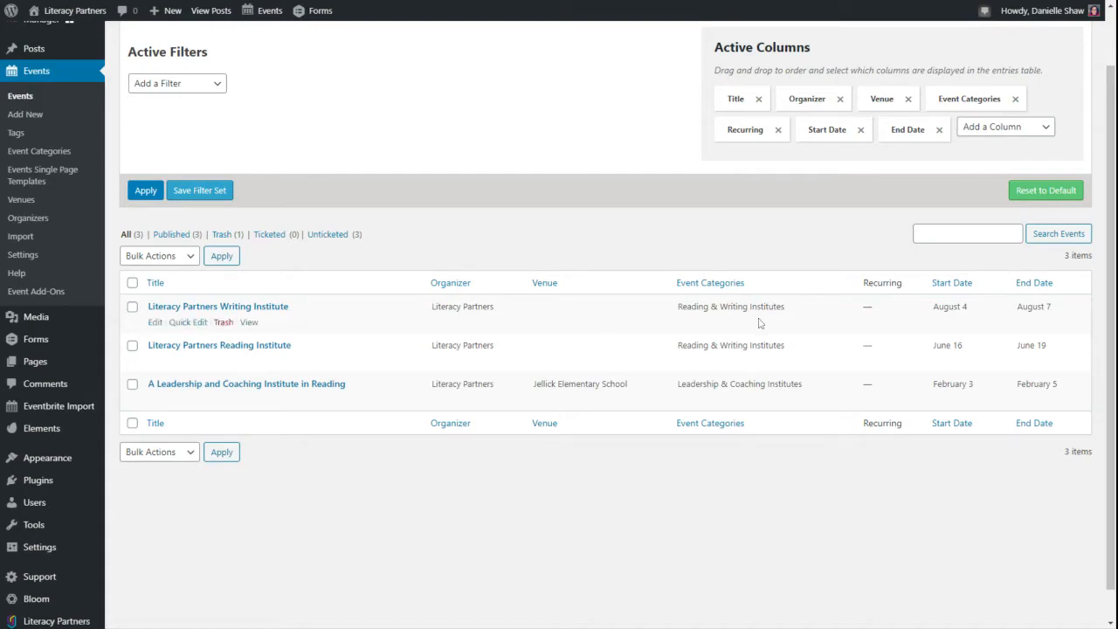
pyautogui.click(210, 390)
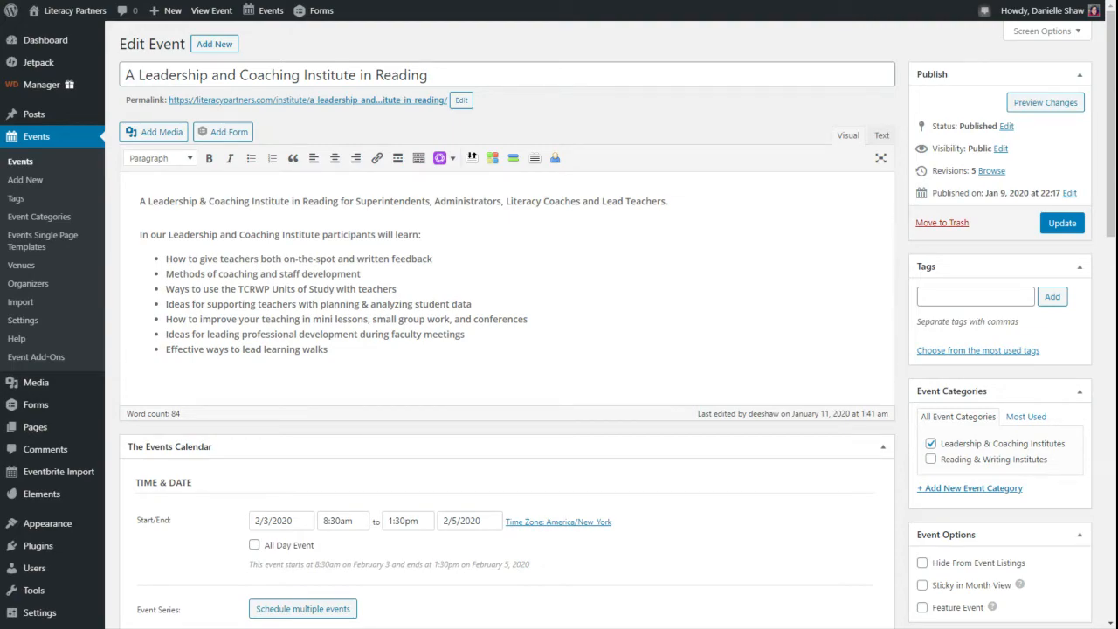
# - Scroll through the event's Time & Date, Location, Organizers and Excerpt sections
pyautogui.scroll(-3, 183, 363)
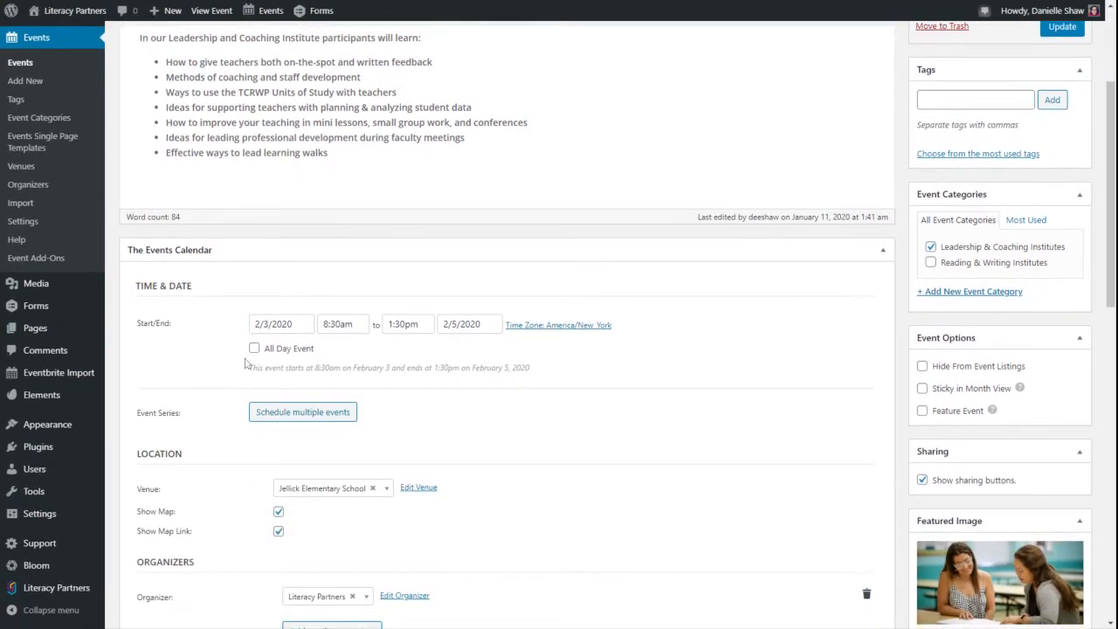
pyautogui.scroll(-4, 249, 364)
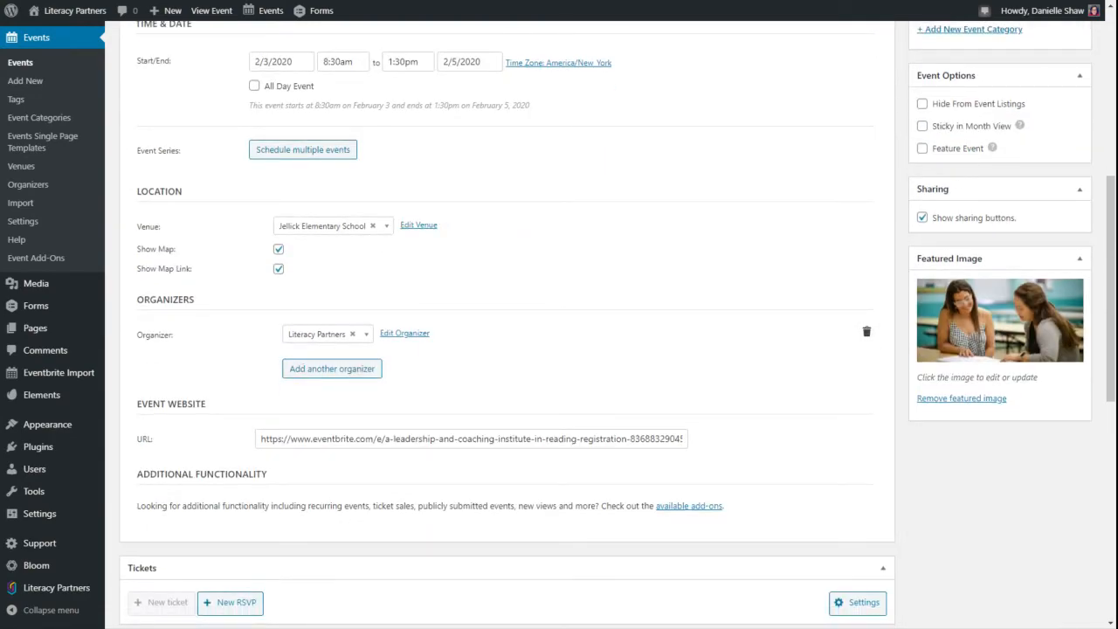
pyautogui.scroll(-4, 815, 449)
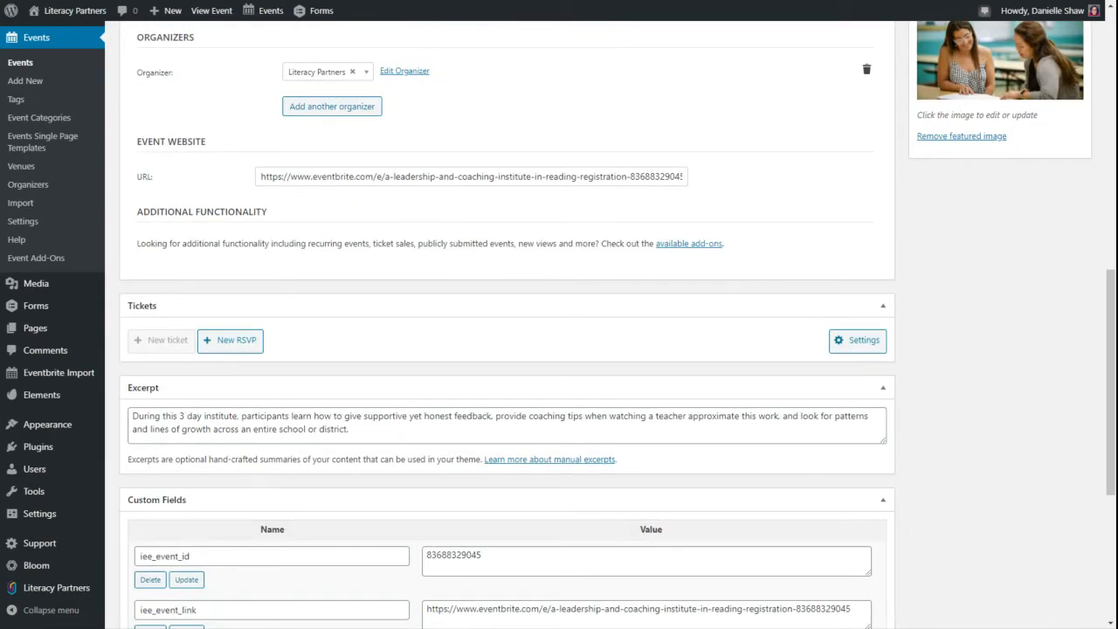
pyautogui.scroll(3, 1049, 429)
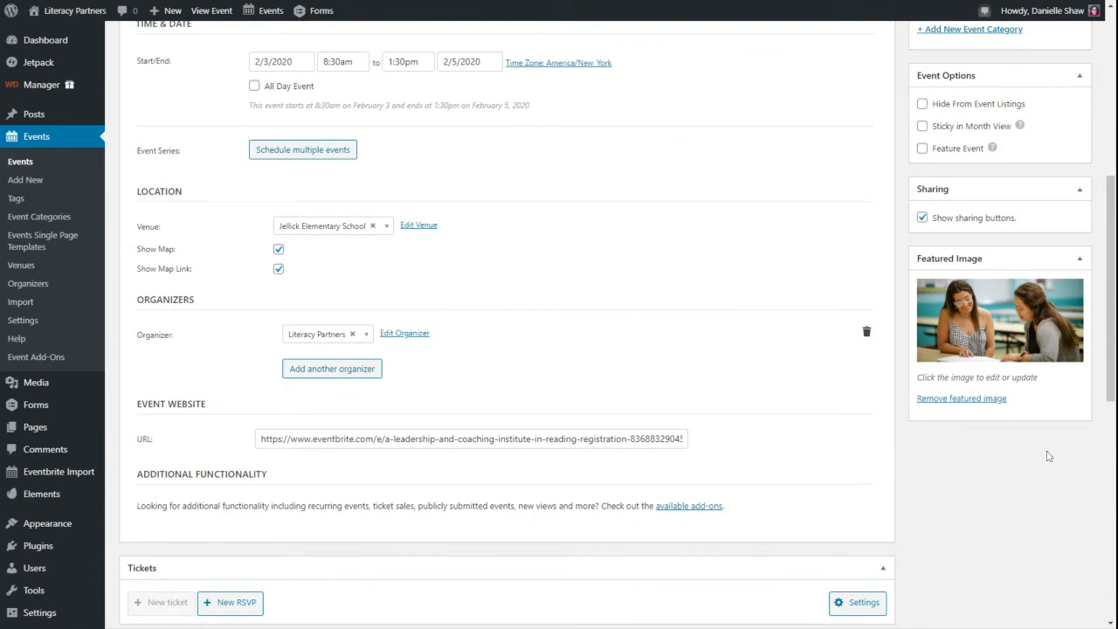
pyautogui.scroll(4, 1048, 456)
pyautogui.scroll(-2, 913, 453)
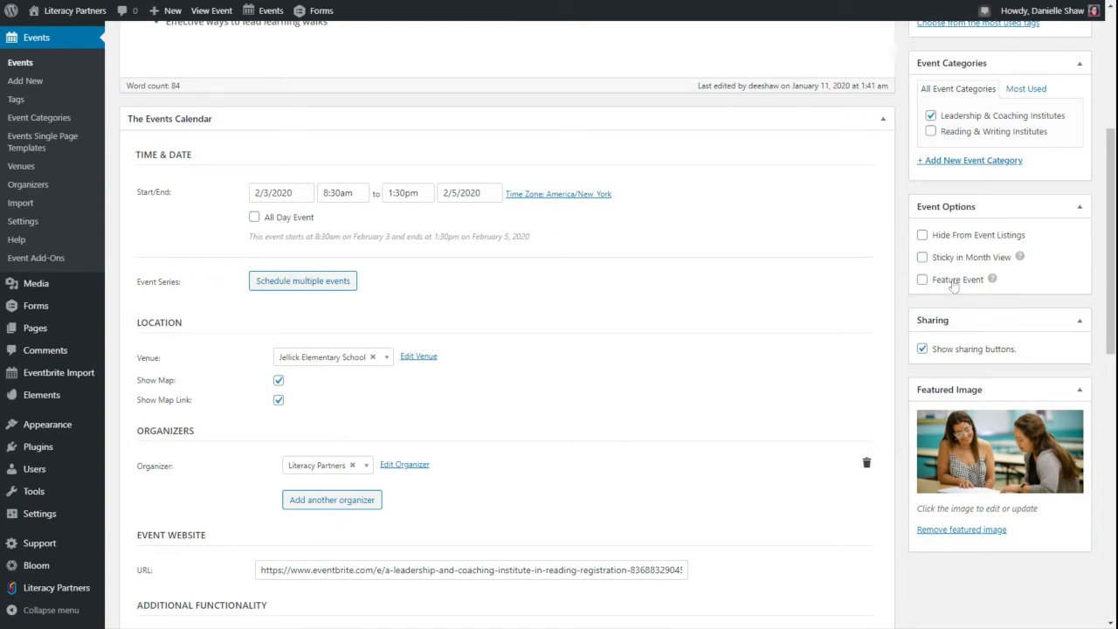
pyautogui.scroll(4, 935, 376)
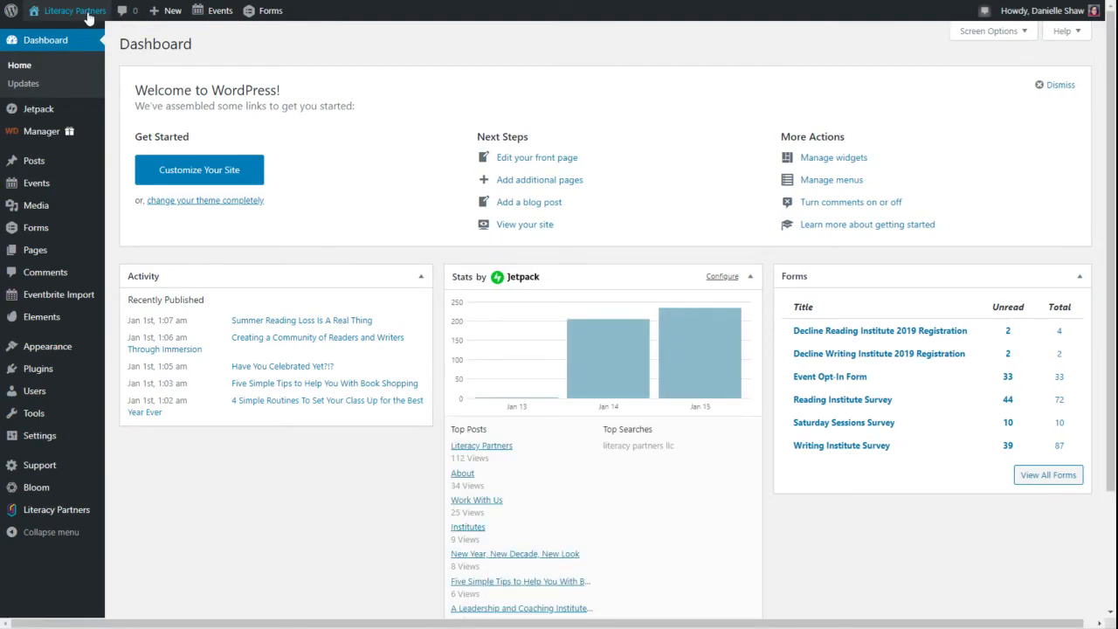
# - Visit the live site, scroll down to the three institute event cards, then return to the top
pyautogui.moveTo(82, 17)
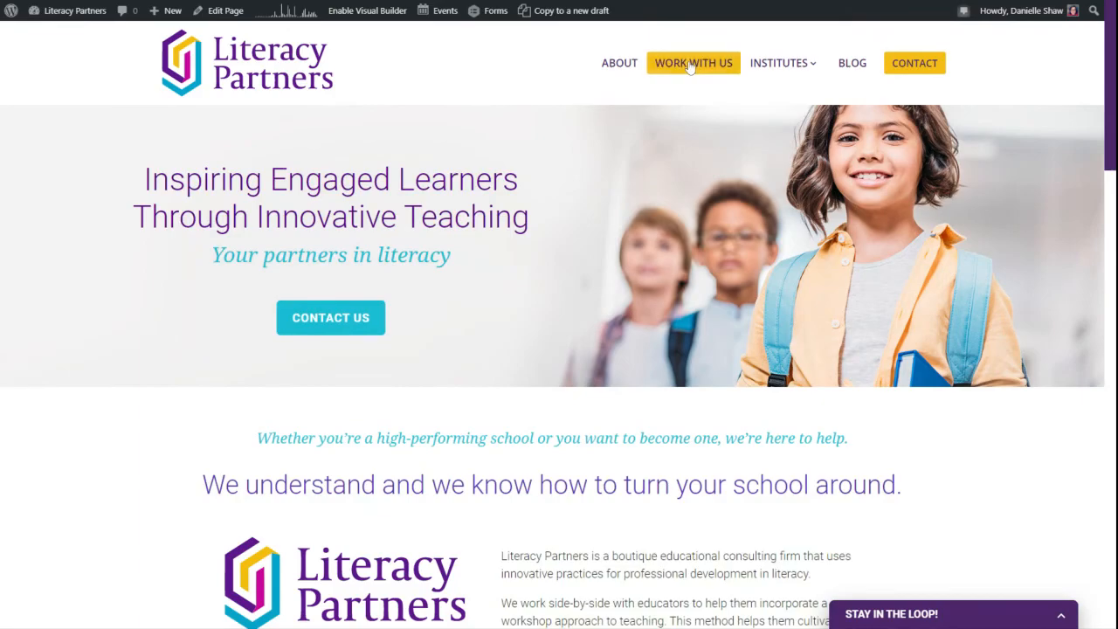
pyautogui.moveTo(786, 68)
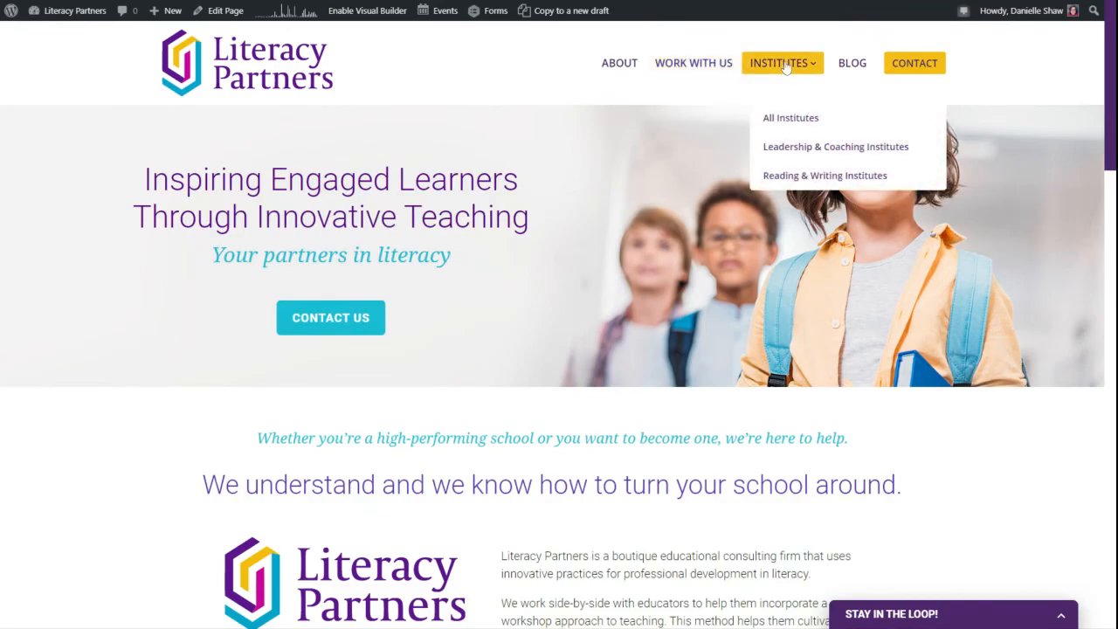
pyautogui.scroll(-7, 779, 384)
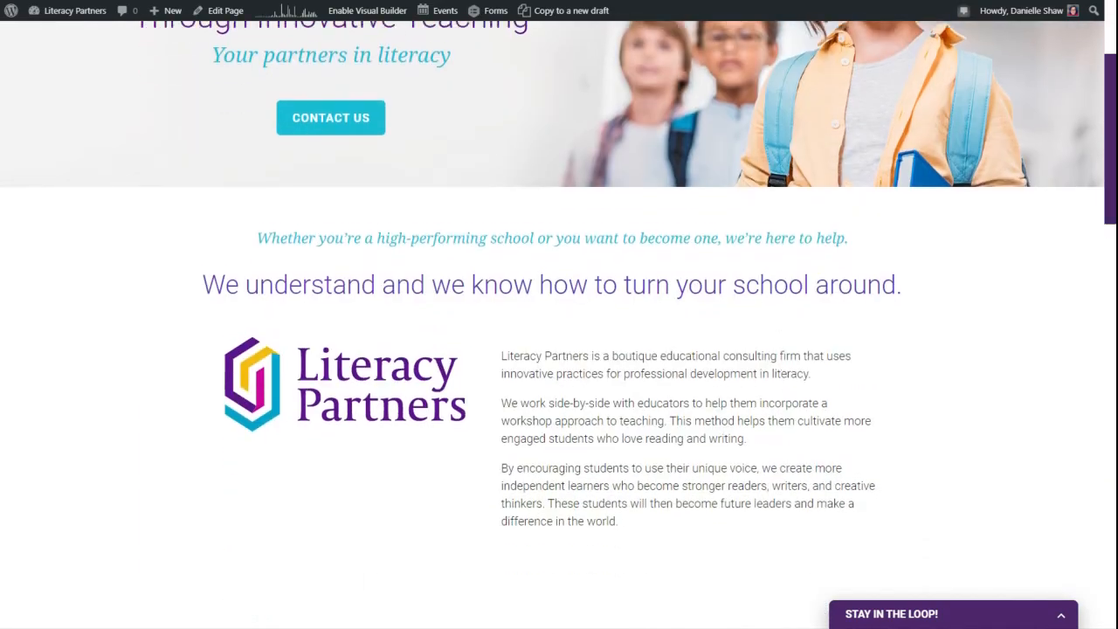
pyautogui.scroll(-11, 781, 399)
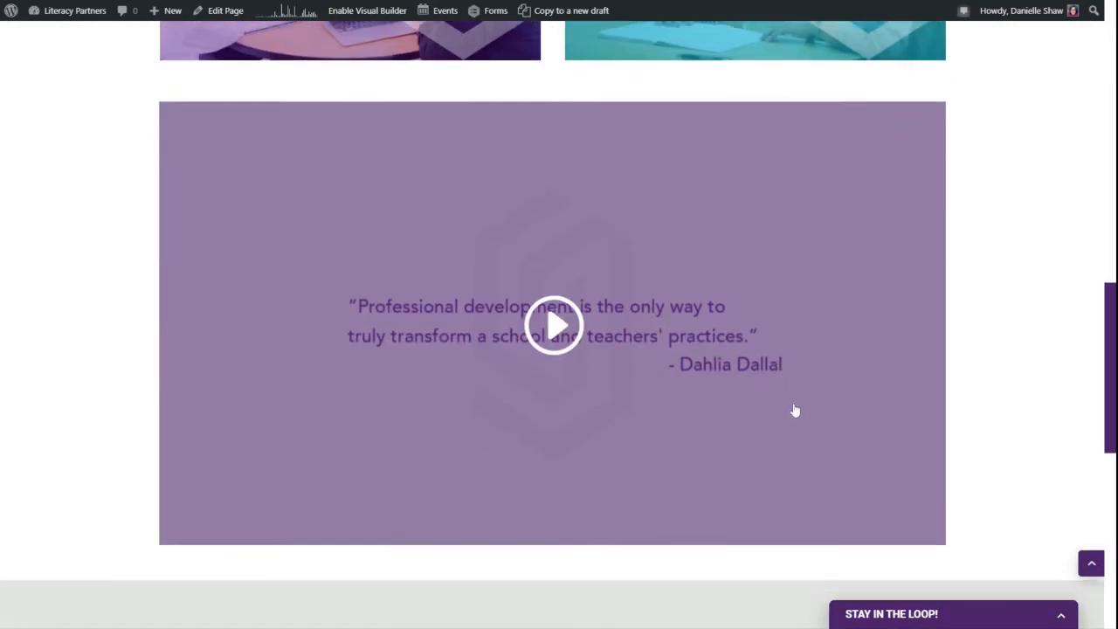
pyautogui.scroll(-2, 893, 431)
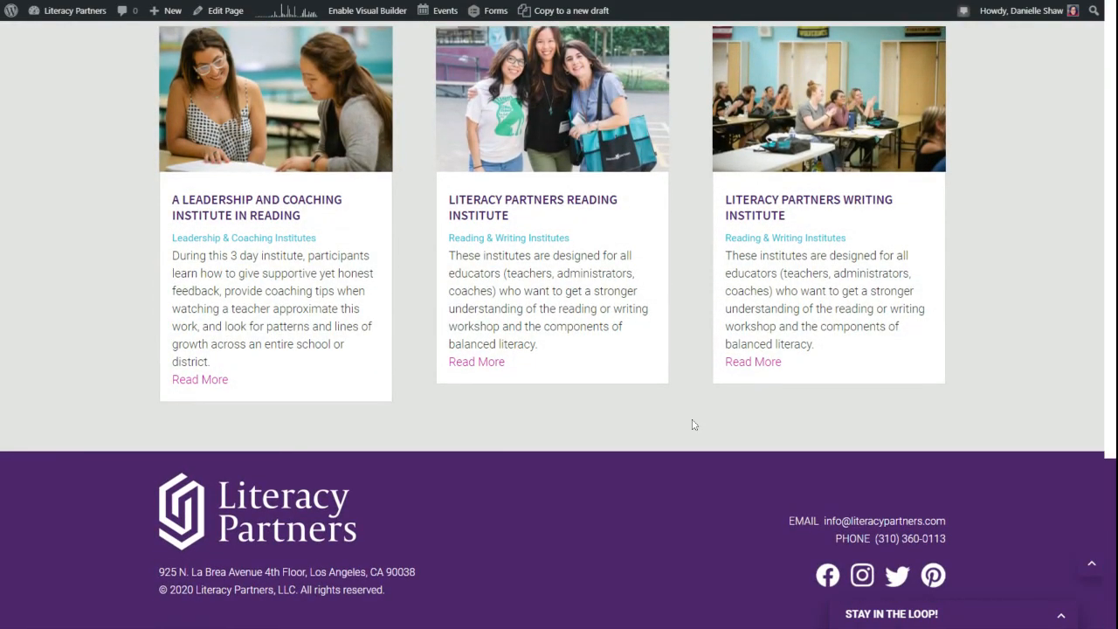
pyautogui.click(1092, 565)
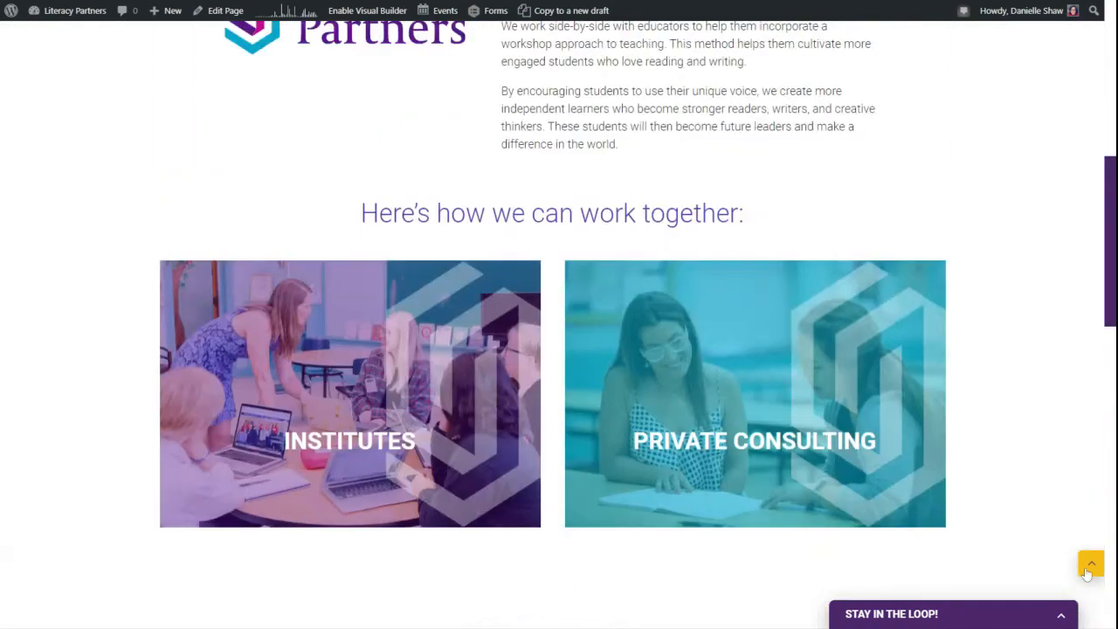